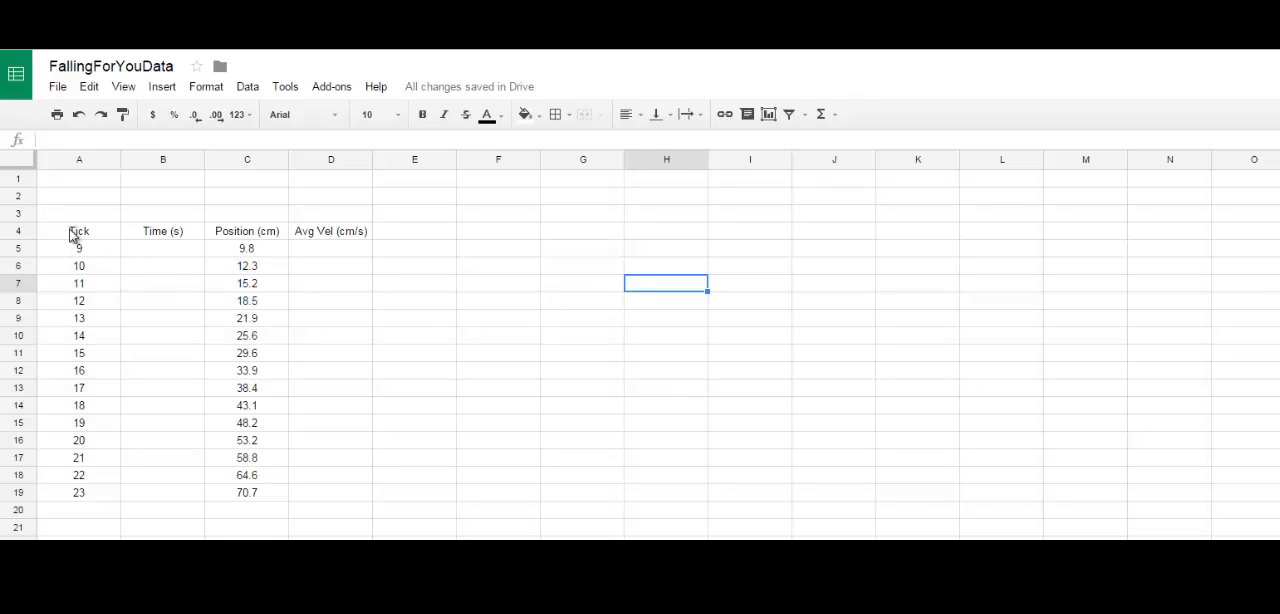
Step: Review the Tick and Position (cm) columns and compare the first tick value with its empty time cell
left_click_drag(75, 237, 66, 498)
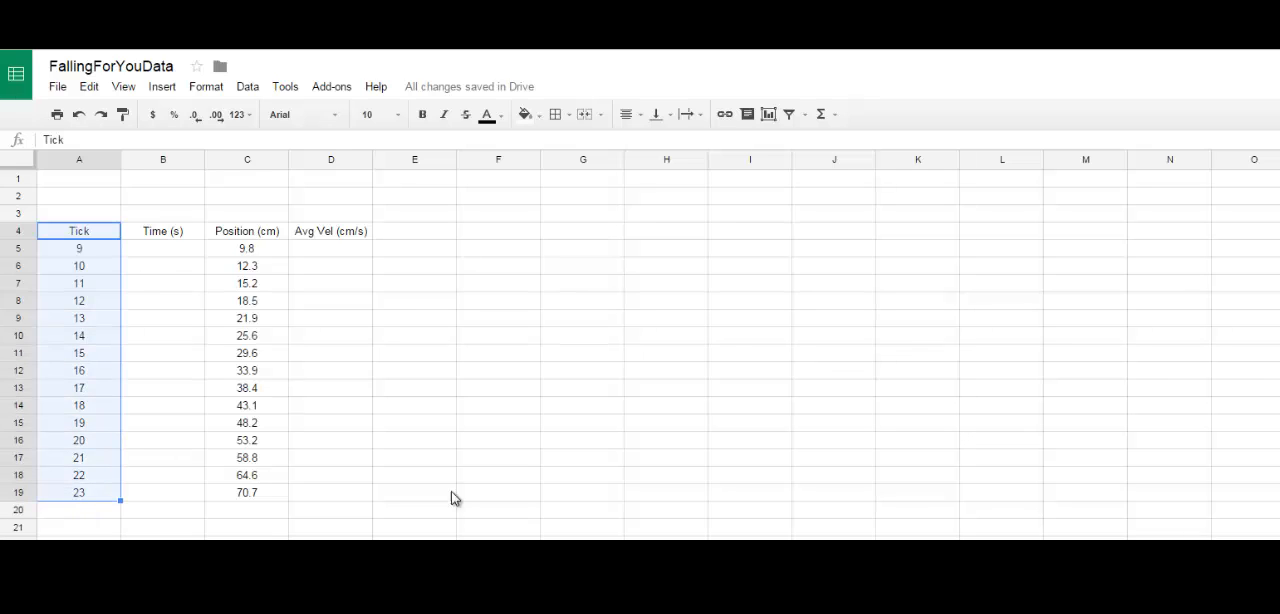
left_click(590, 495)
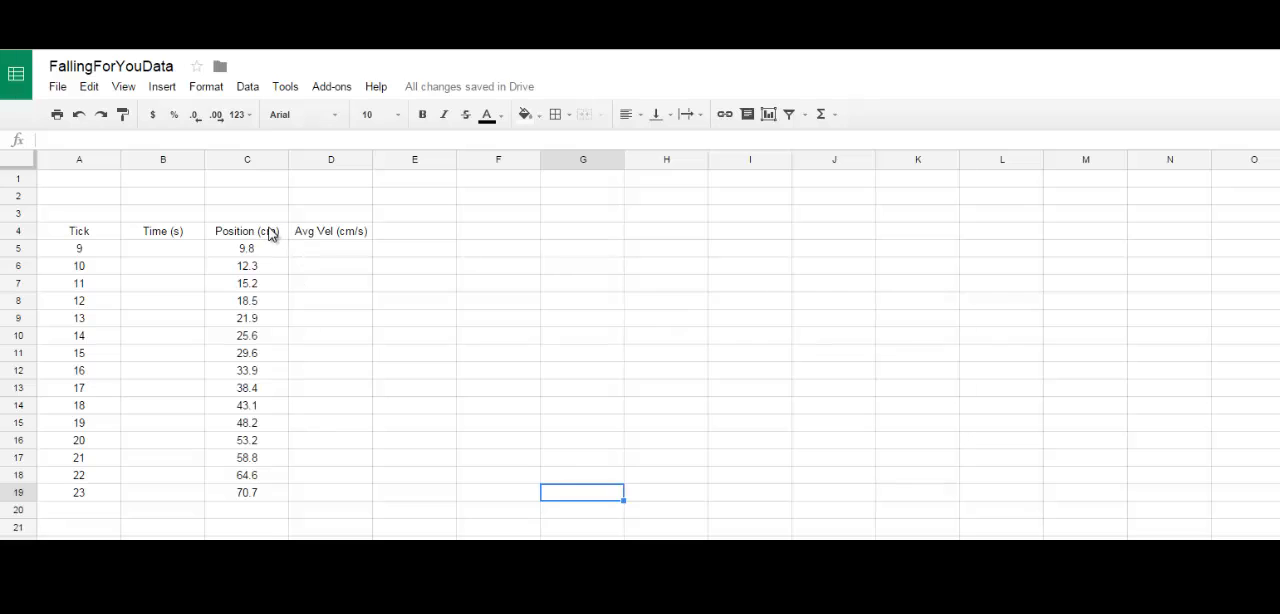
left_click_drag(271, 233, 249, 506)
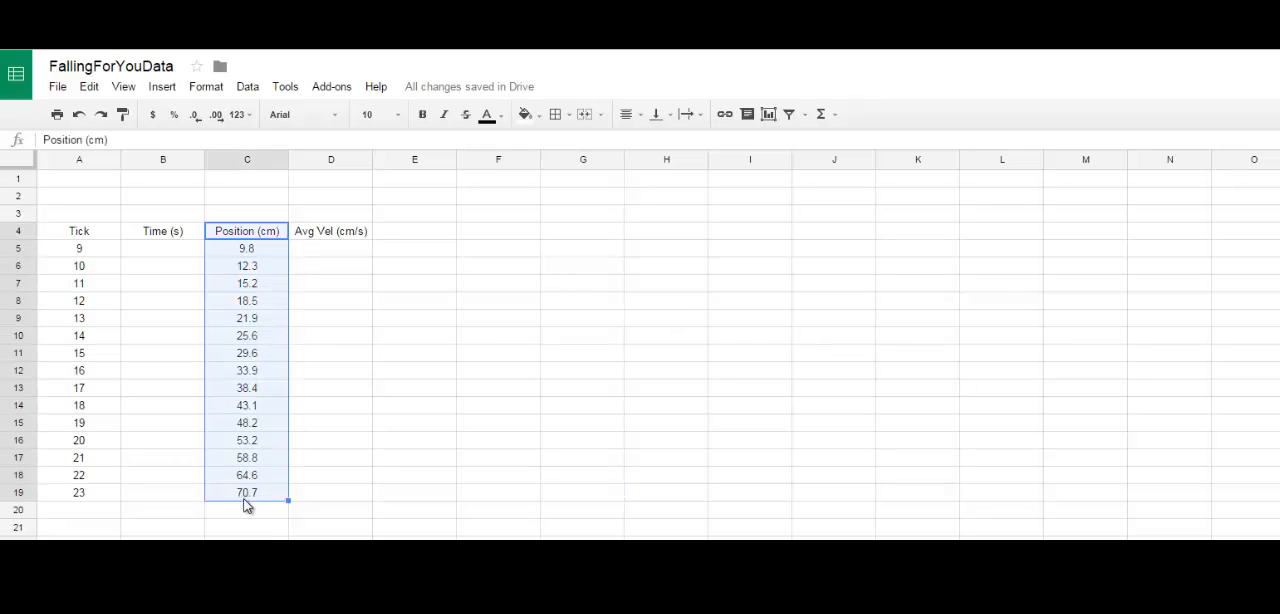
left_click(453, 510)
left_click(155, 254)
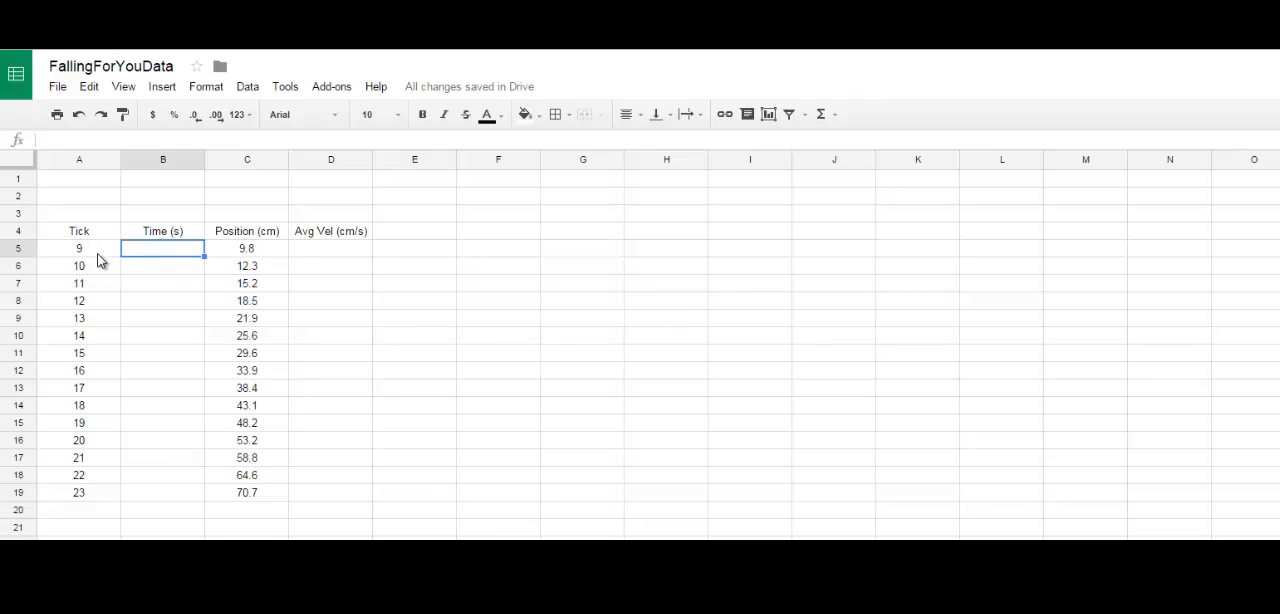
left_click(88, 256)
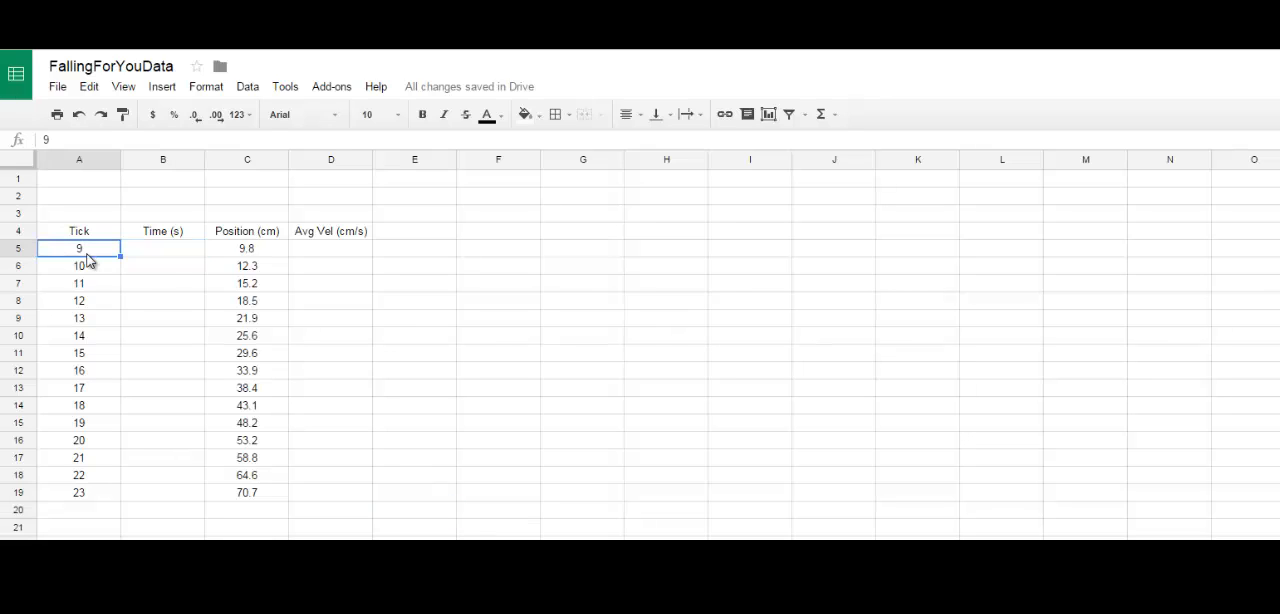
left_click(186, 258)
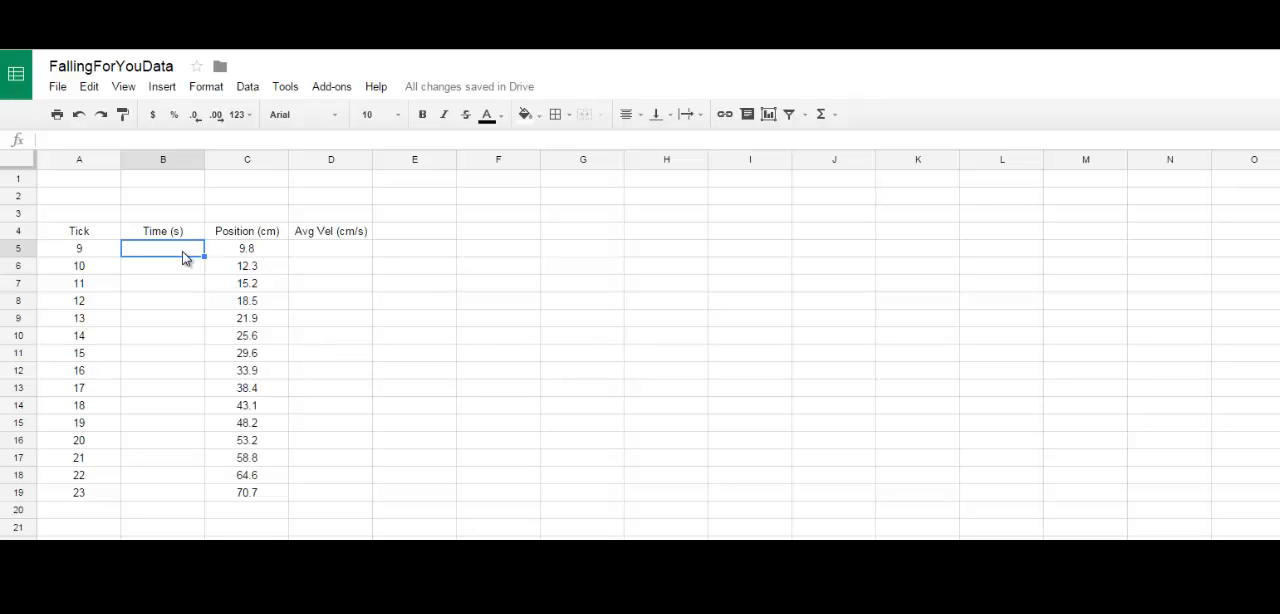
left_click(104, 251)
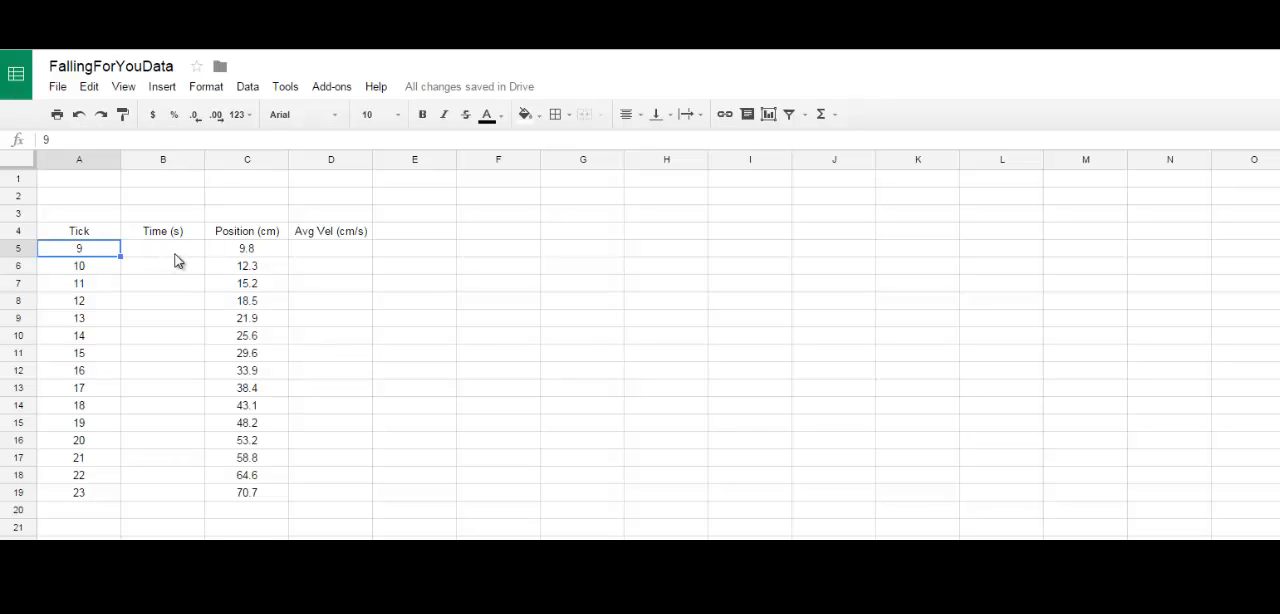
left_click(175, 260)
left_click(98, 252)
Step: Calculate the time for each tick by entering =A5/60 in B5 and filling the formula down through B19
left_click(145, 251)
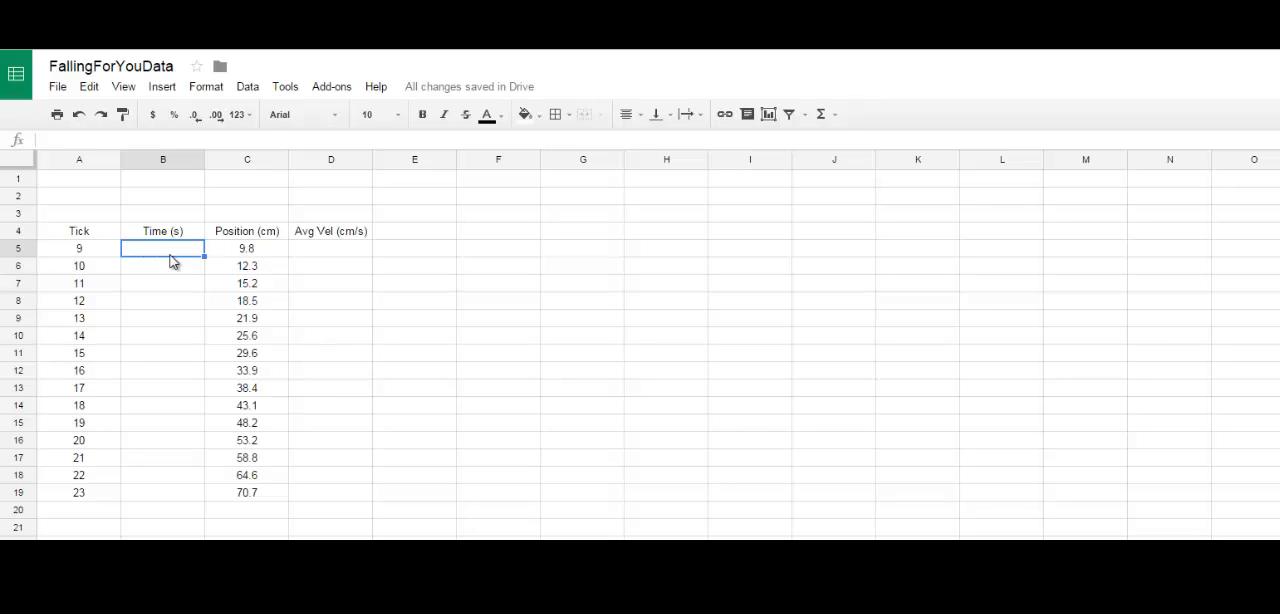
type("=")
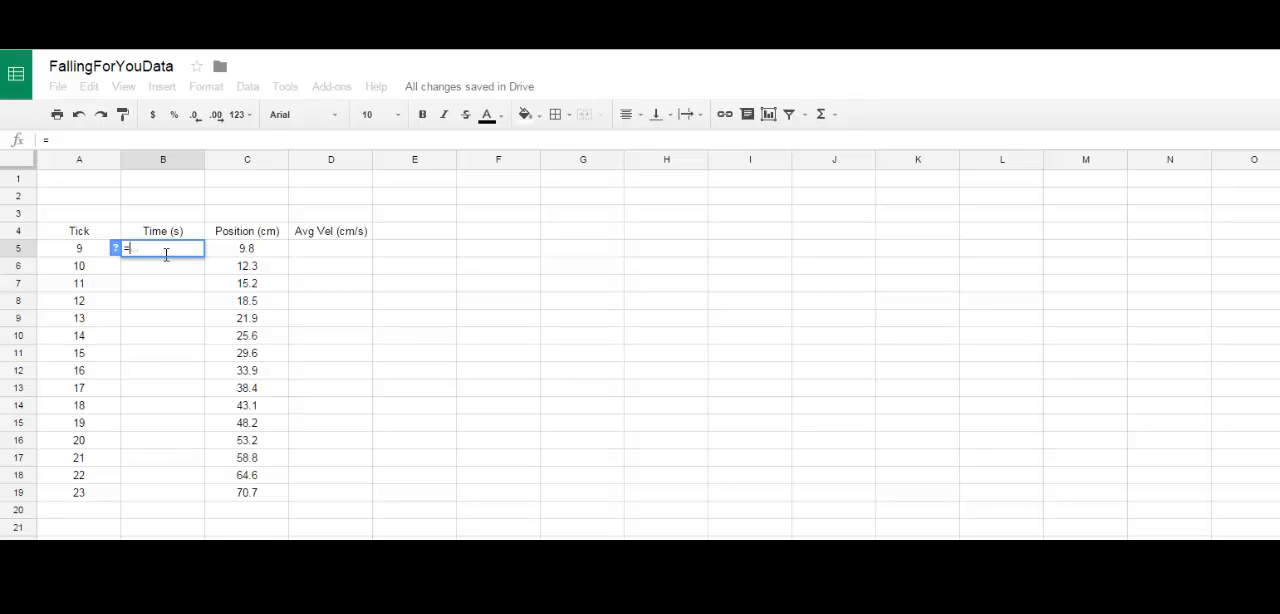
left_click(74, 254)
type("/60")
key("Return")
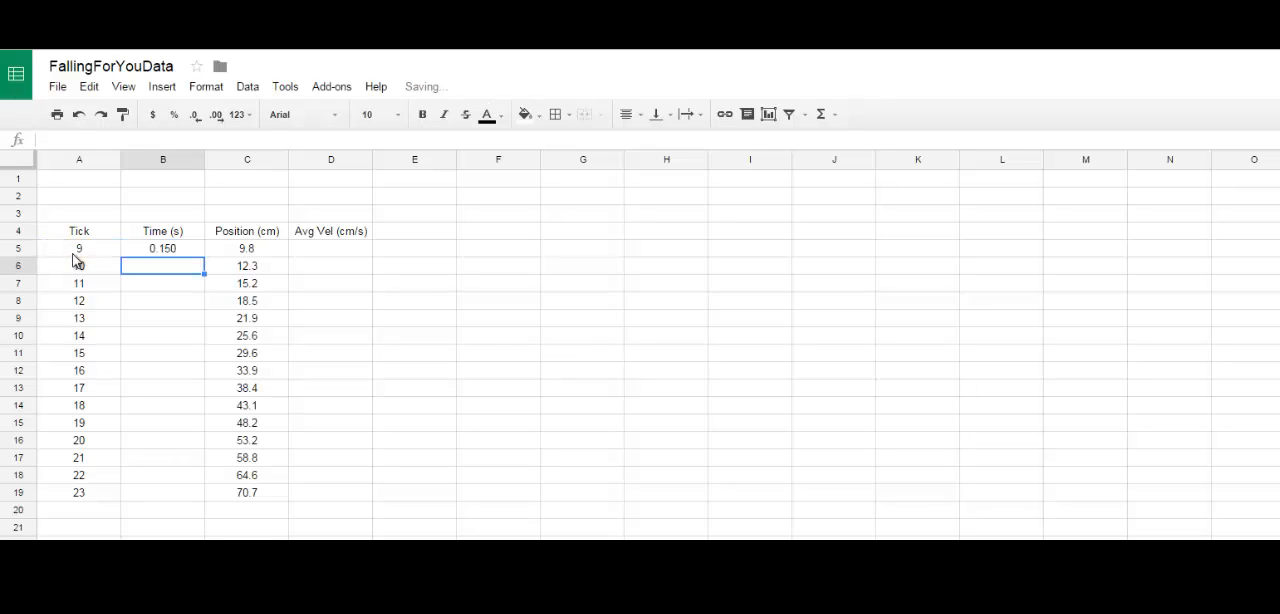
left_click(158, 250)
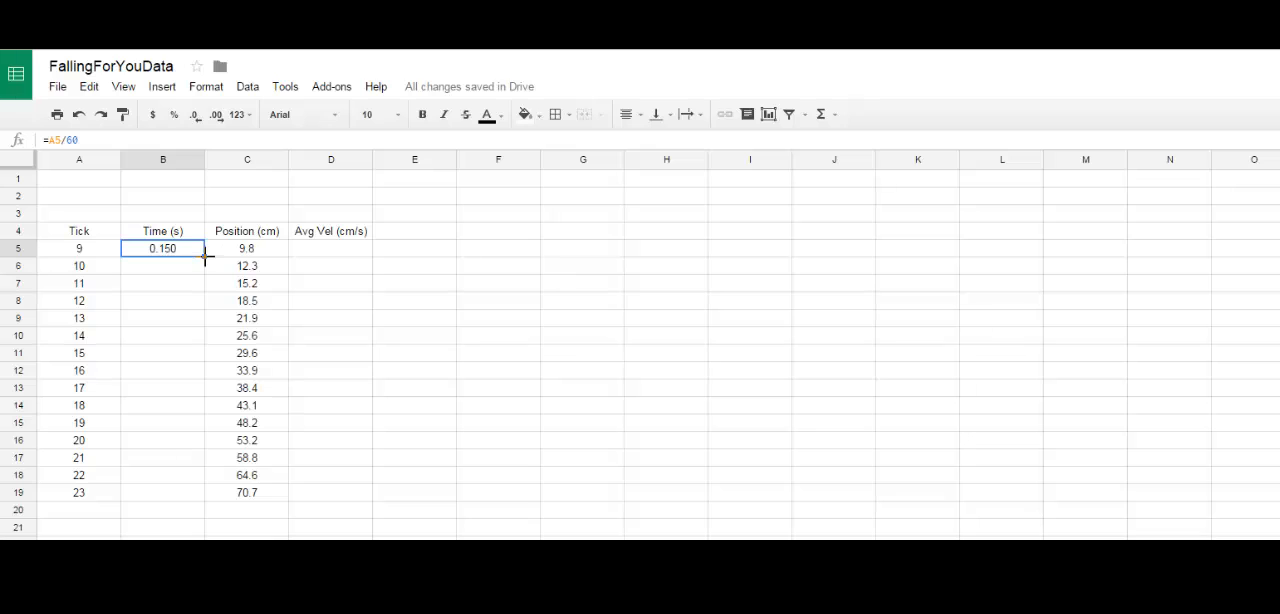
left_click_drag(205, 256, 192, 492)
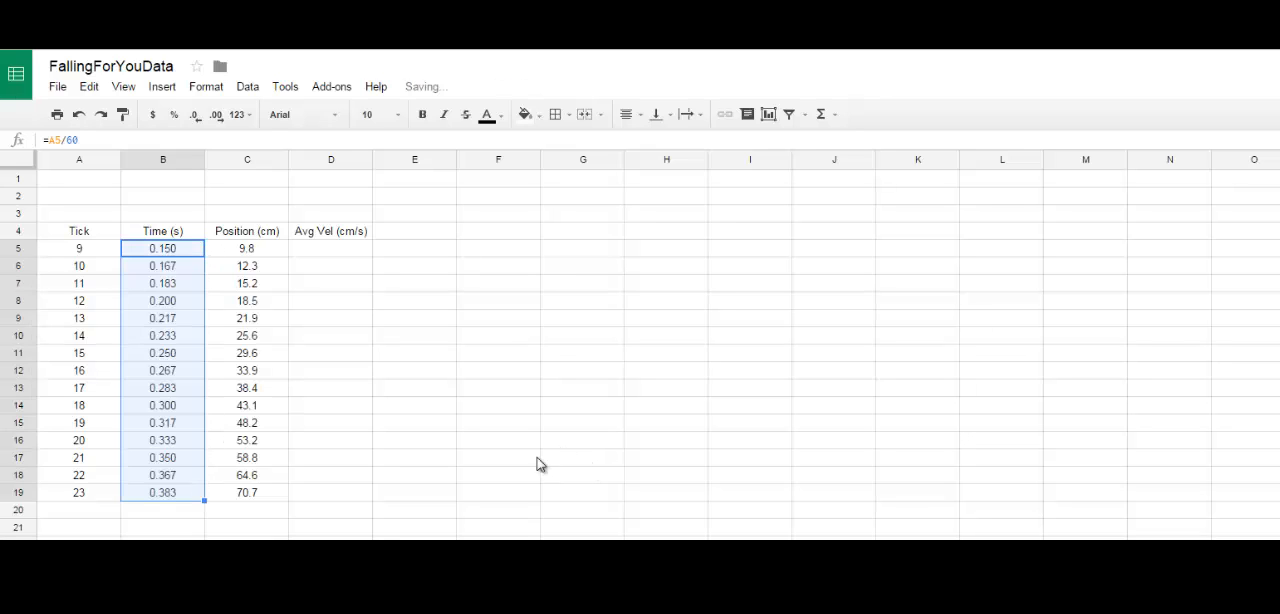
Step: Vary the number of decimal places shown for the times in B5:B19, ending at three decimals
left_click(215, 115)
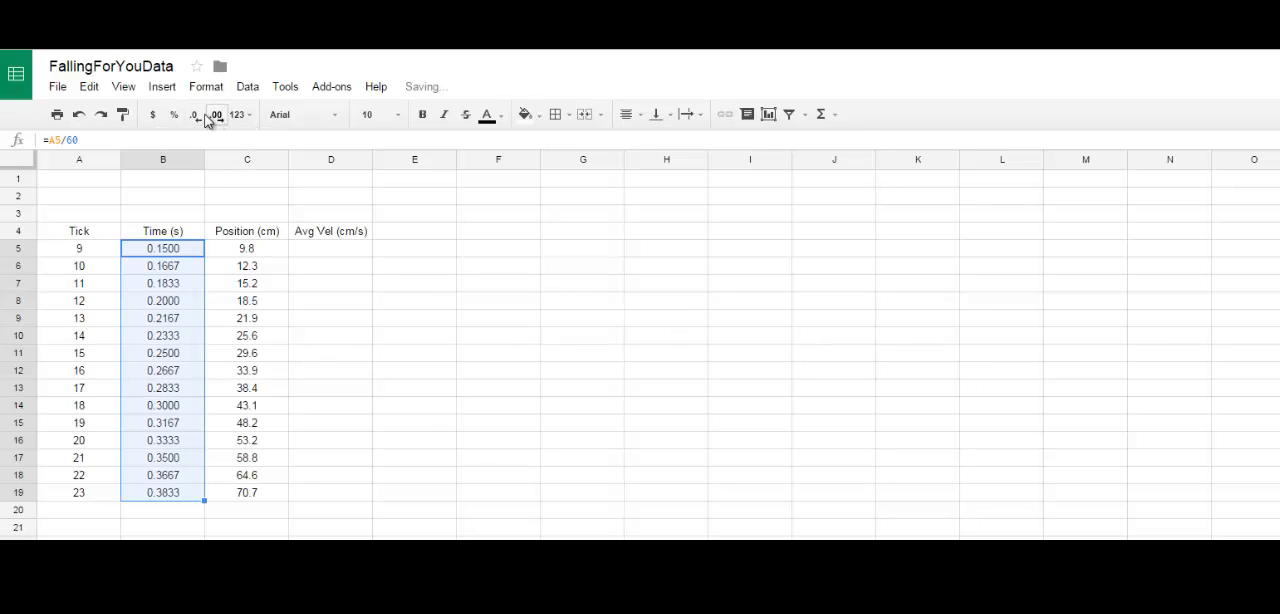
left_click(203, 115)
left_click(203, 115)
left_click(203, 115)
left_click(215, 115)
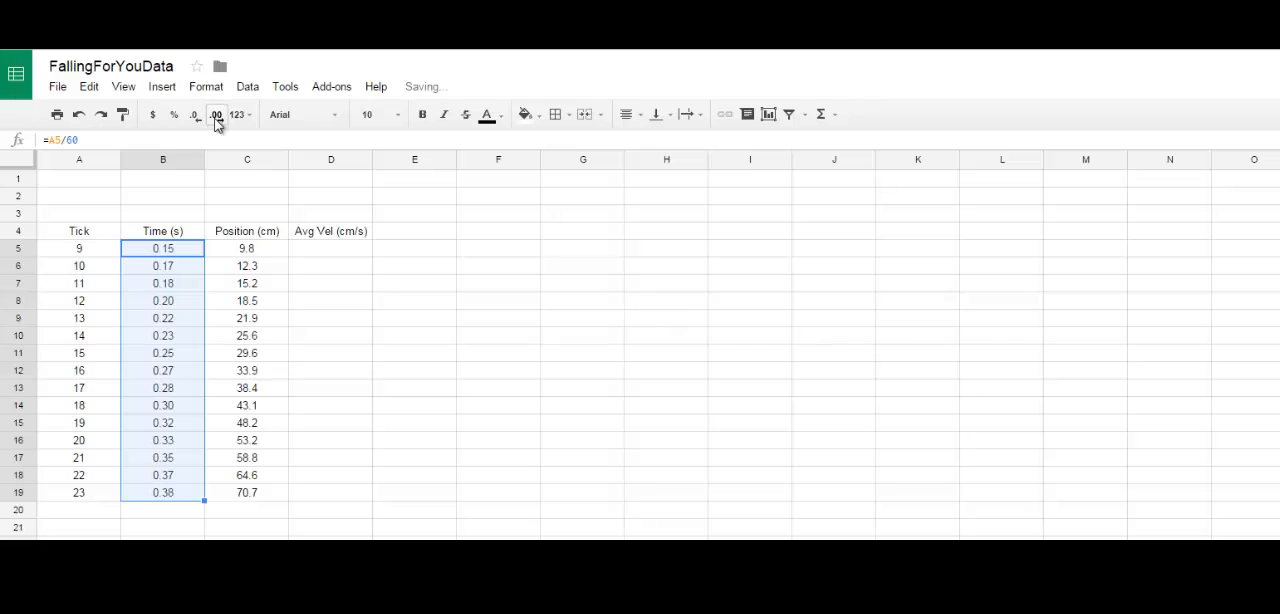
left_click(215, 115)
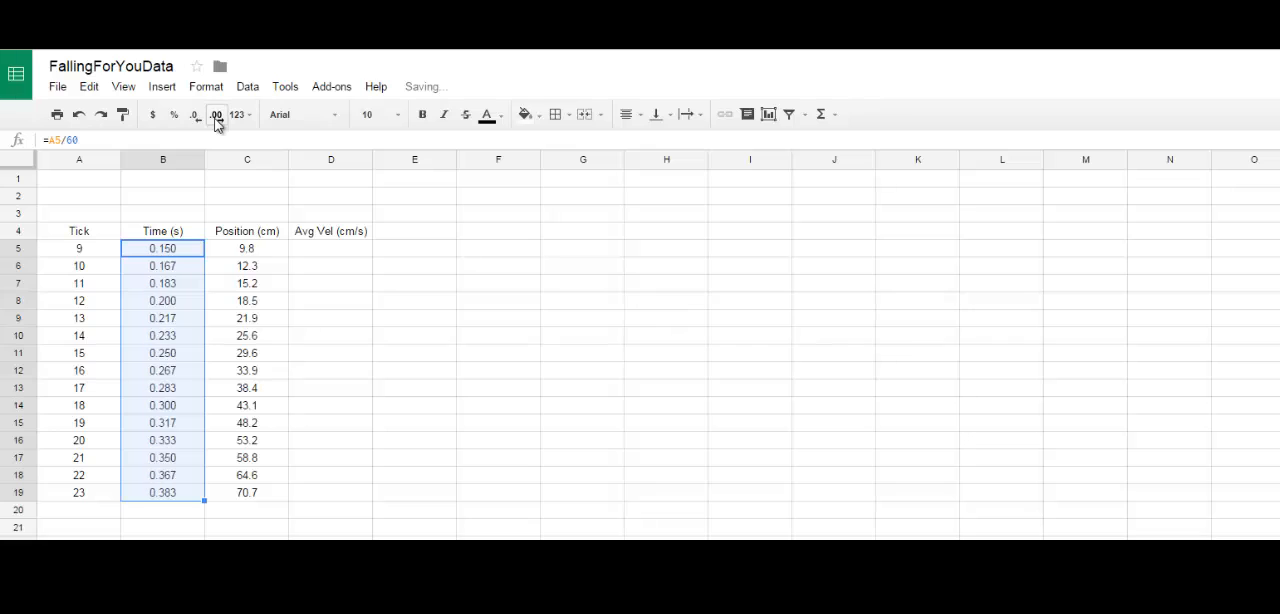
left_click(361, 527)
Step: Examine the tick 10 row and the positions just before and after it, in C5 and C7
left_click(301, 257)
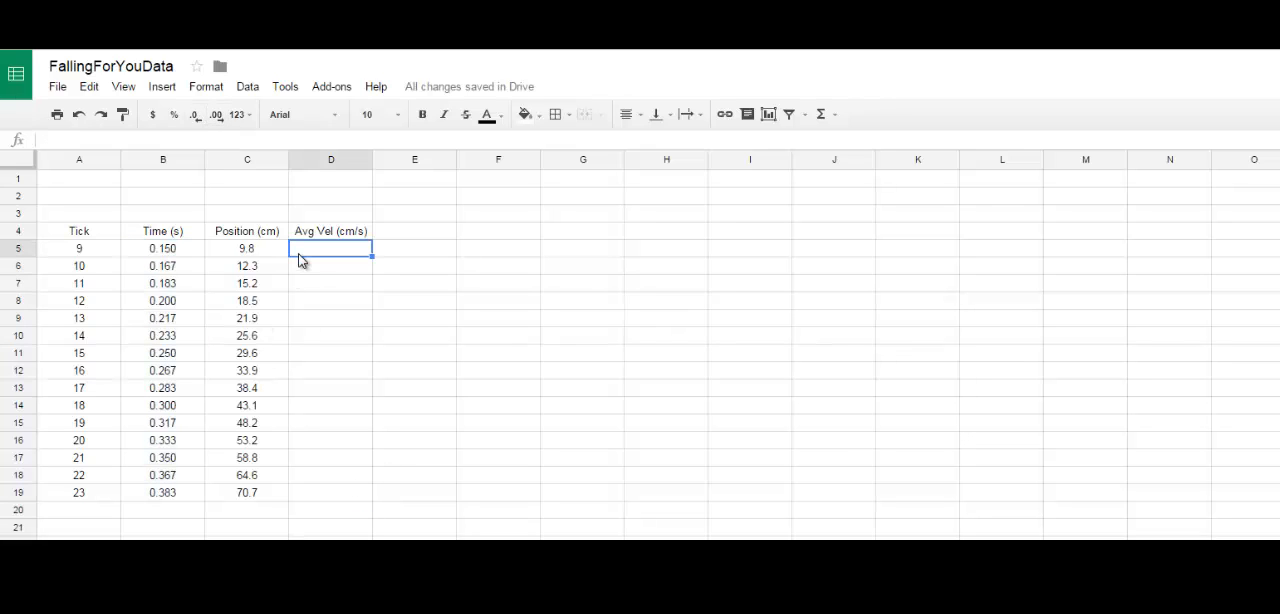
left_click(324, 270)
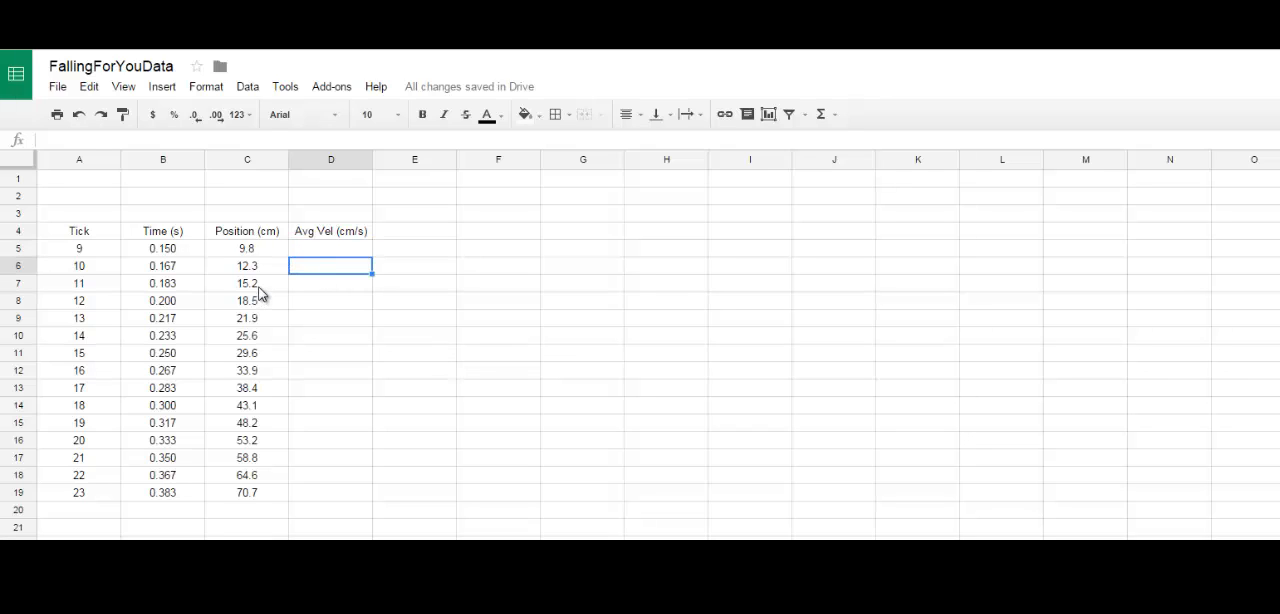
left_click_drag(79, 268, 262, 267)
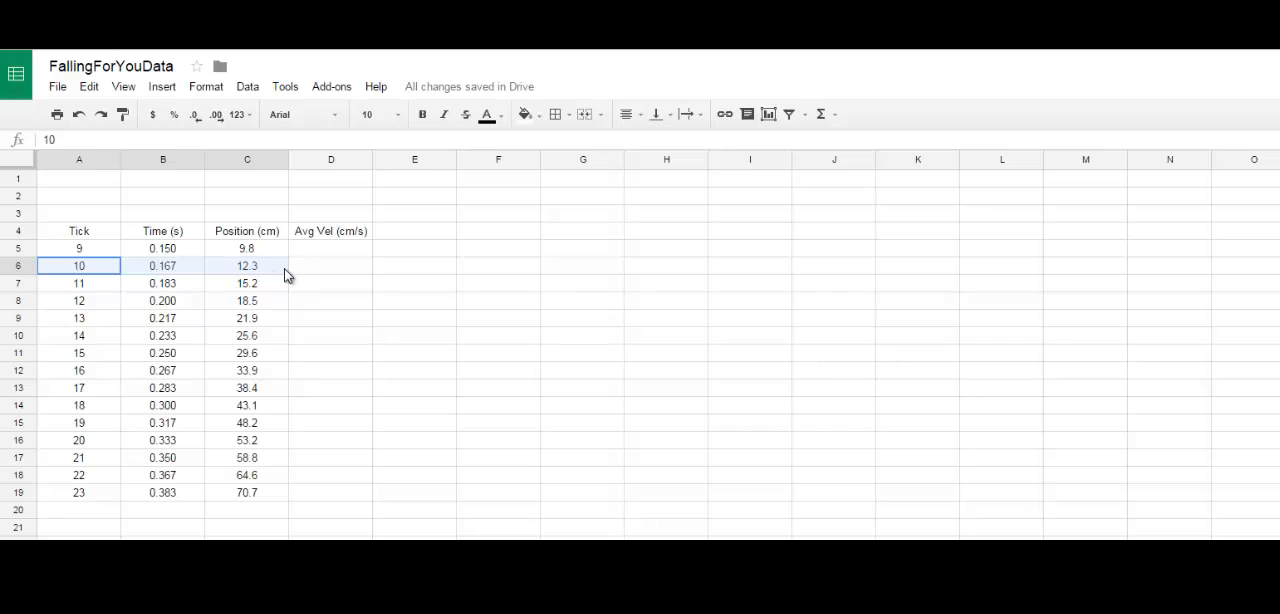
left_click(258, 269)
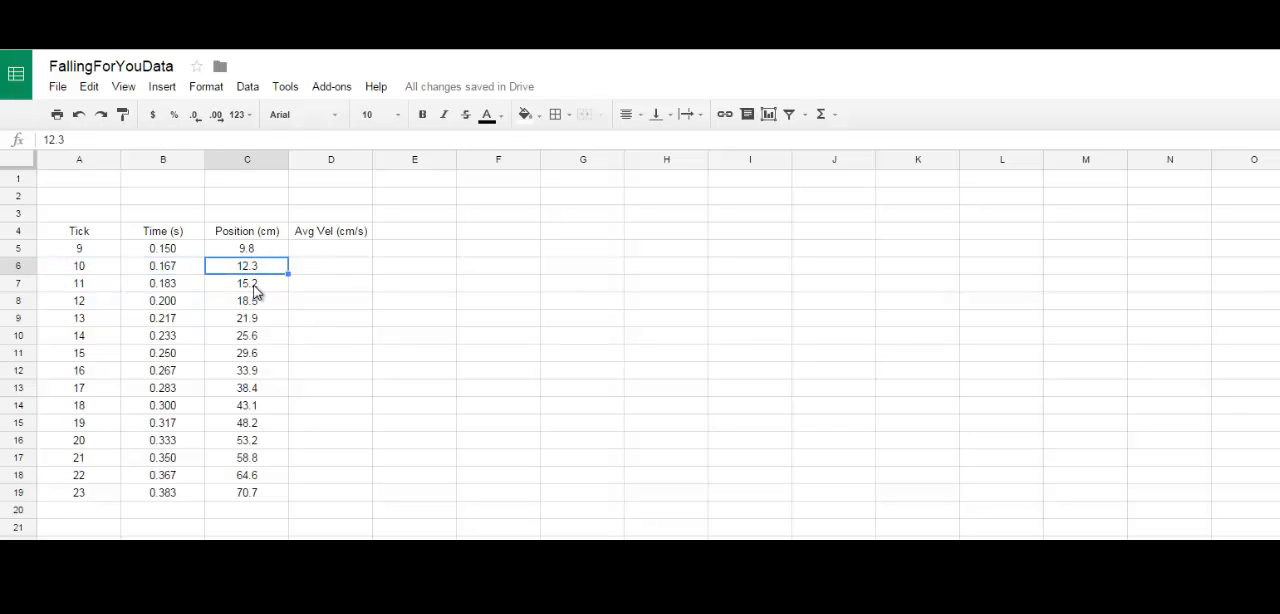
left_click(256, 289)
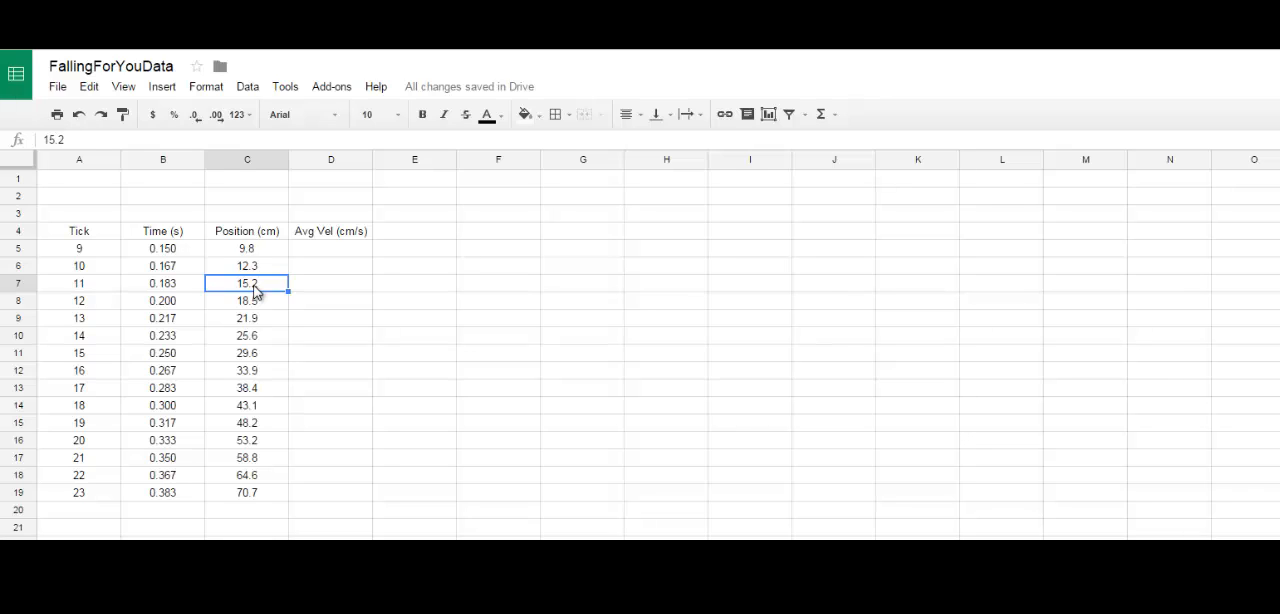
left_click(266, 251)
Step: Enter the average velocity formula =(C7-C5)*30 for tick 10 in D6
left_click(318, 272)
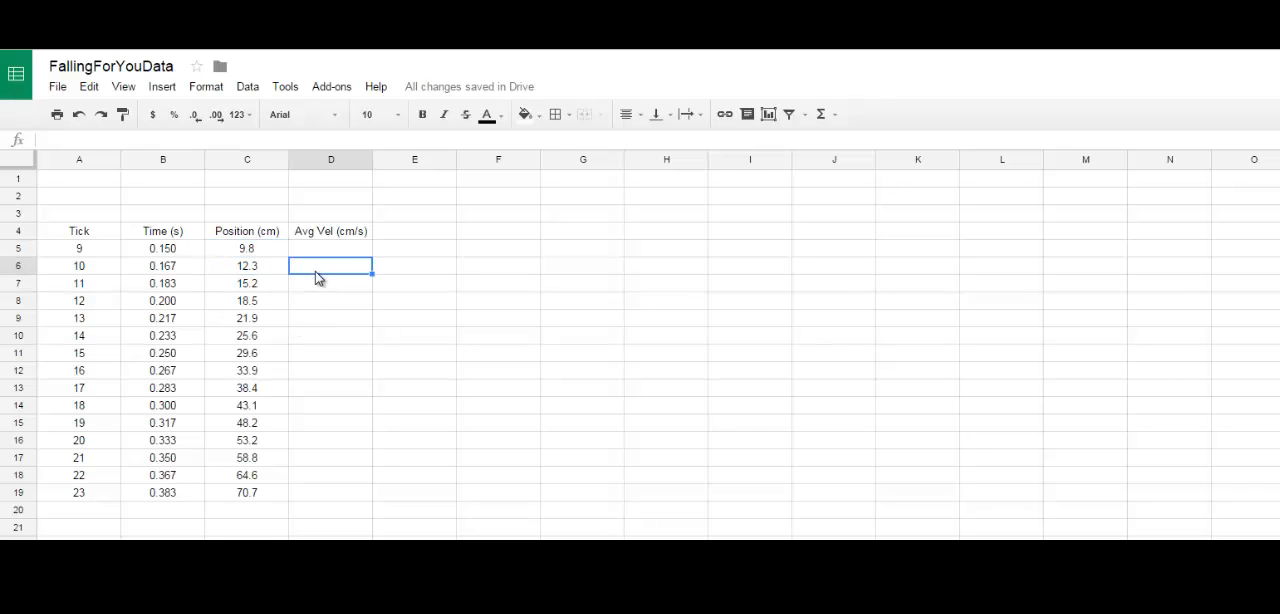
type("=")
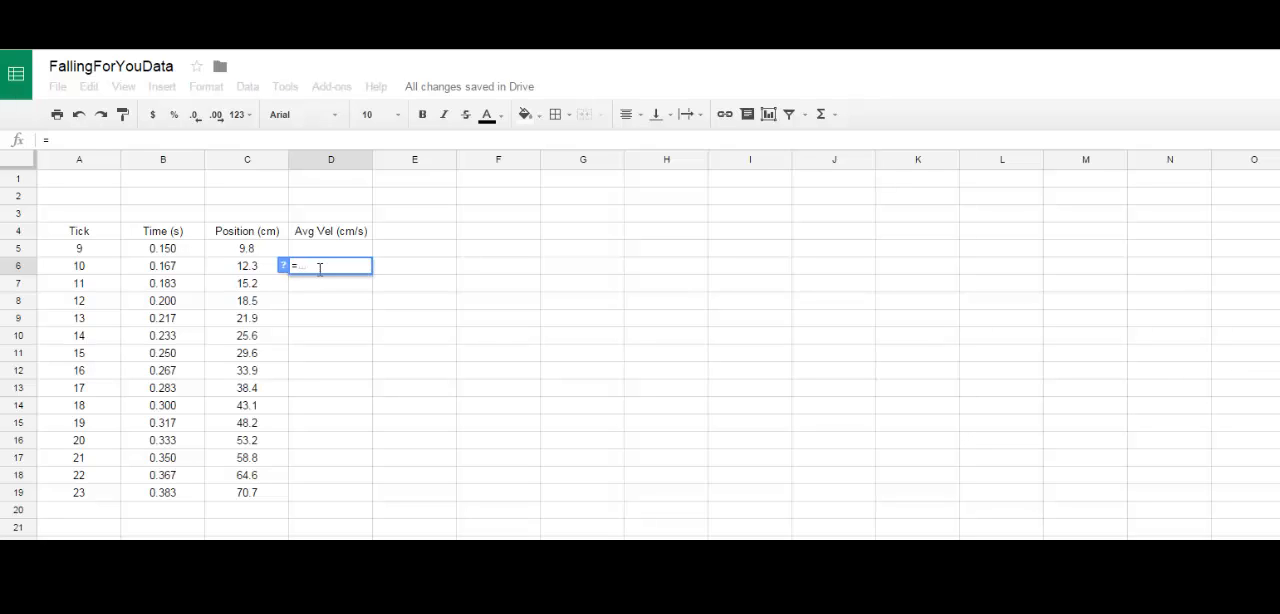
type("(")
left_click(279, 285)
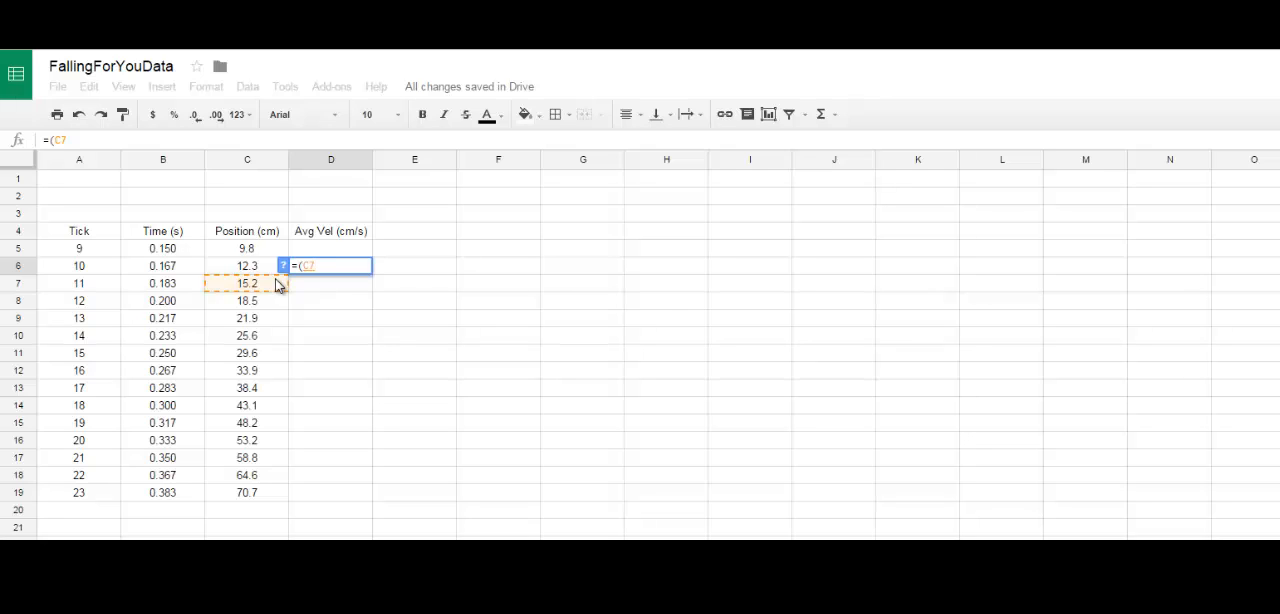
type("-")
left_click(273, 252)
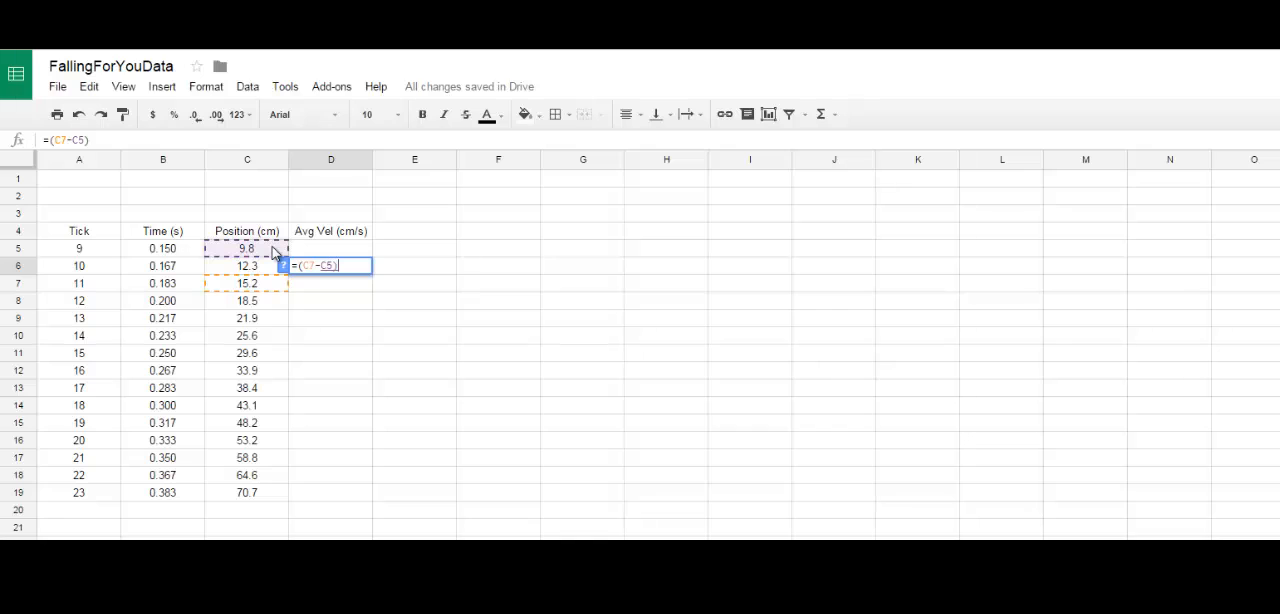
type(")*30")
key("Return")
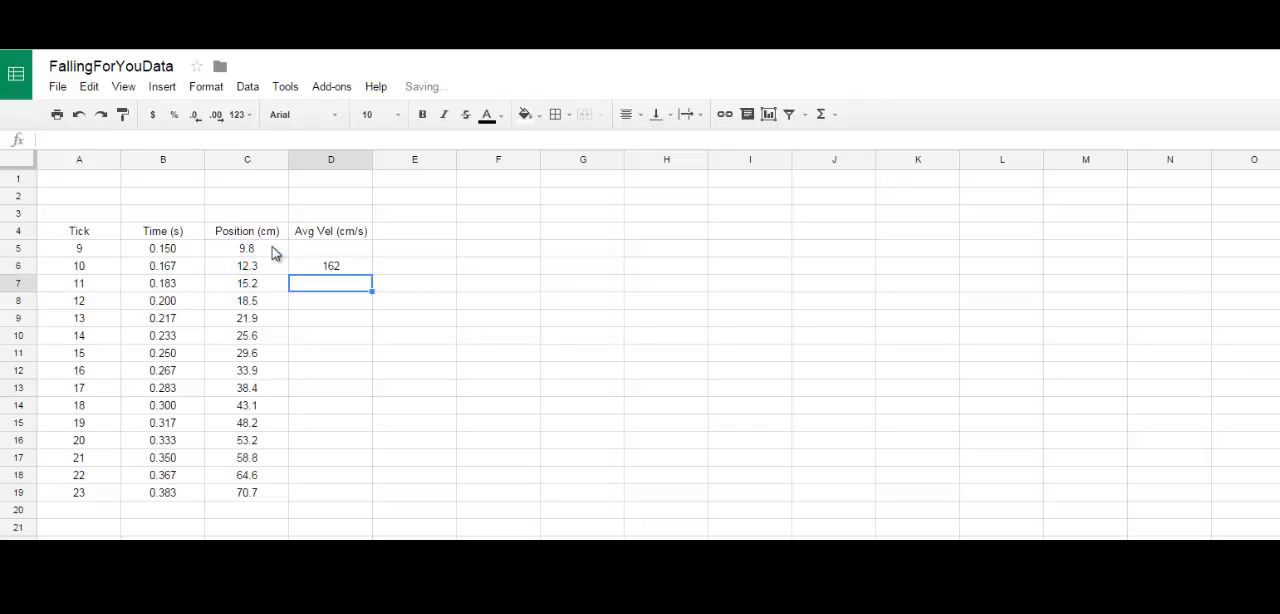
Step: Fill the average velocity formula from D6 down through D19, and clear the invalid result in D19
left_click(344, 266)
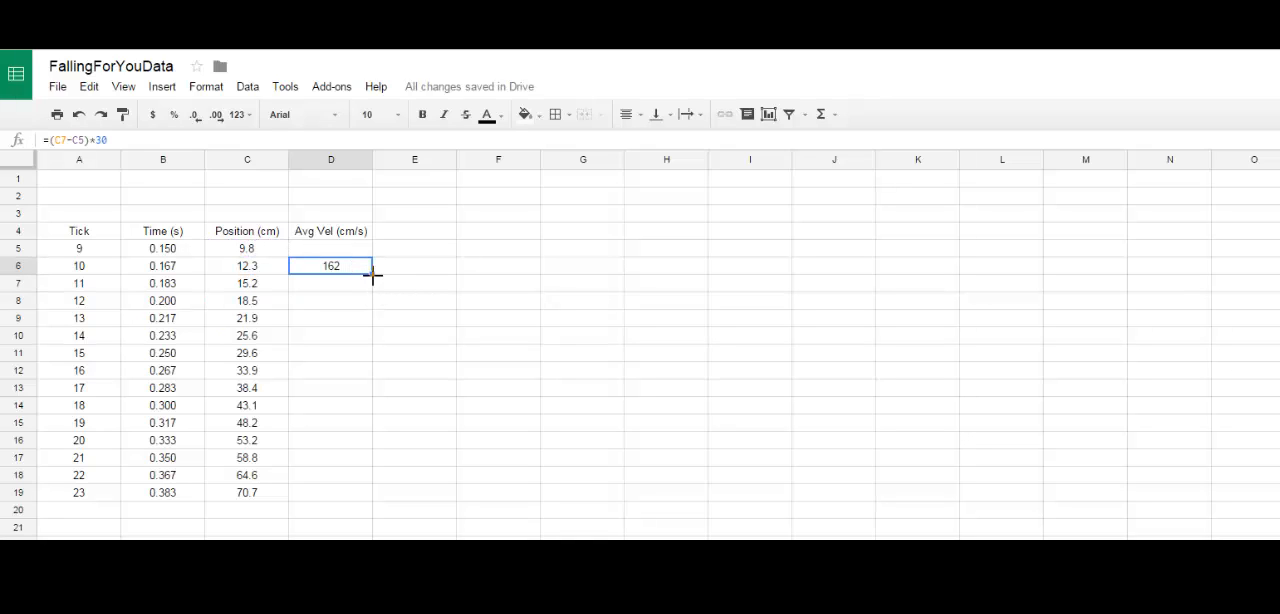
left_click_drag(373, 277, 360, 497)
left_click(740, 528)
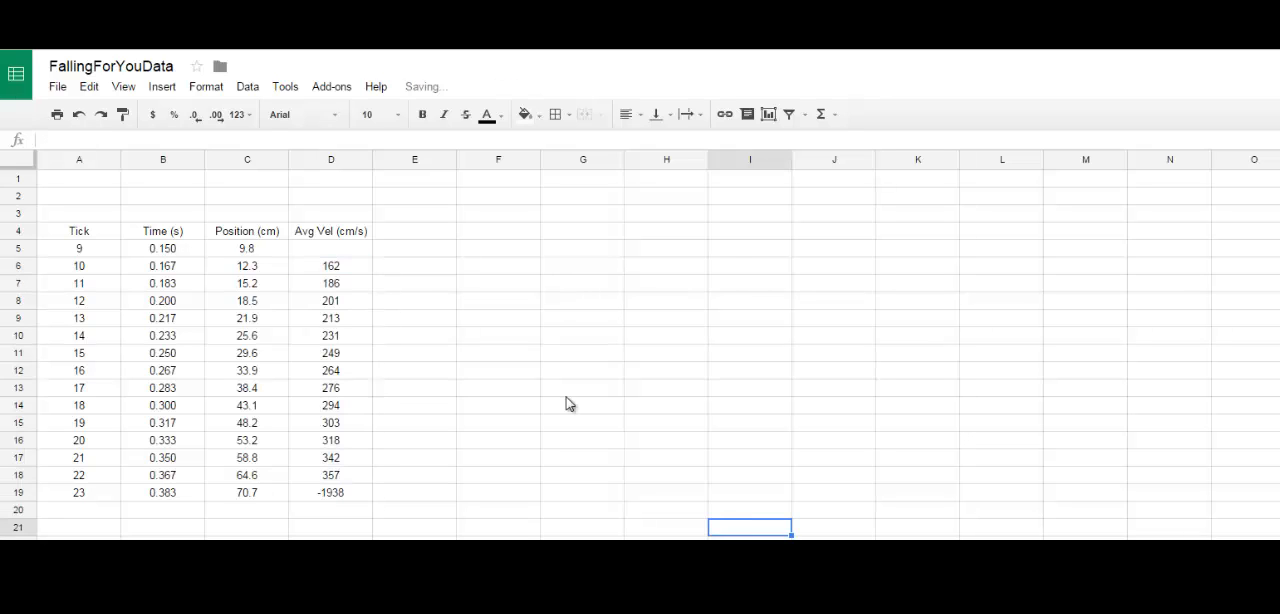
left_click(350, 495)
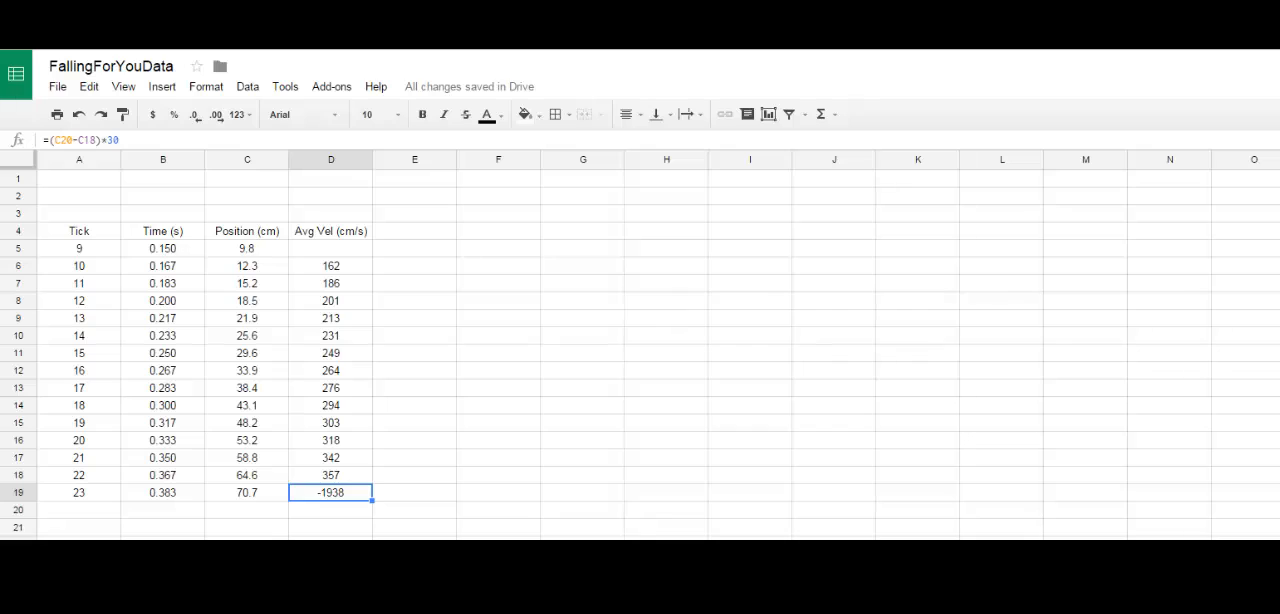
key("Delete")
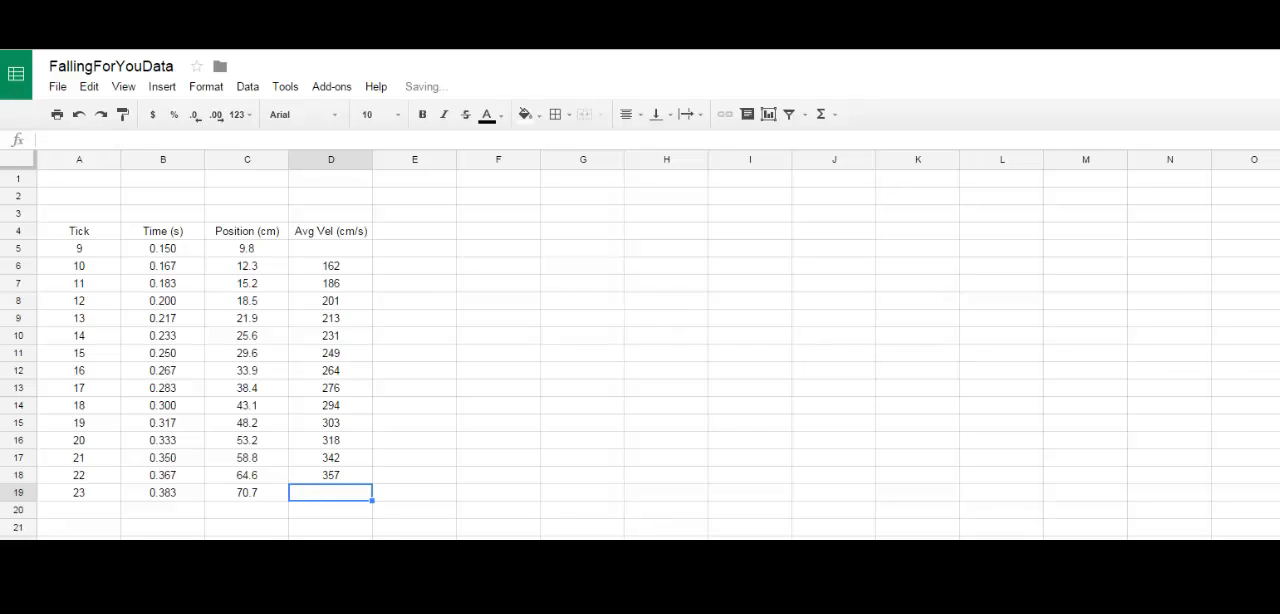
Step: Examine the missing position below the last row, the velocities in D6:D18, and the first row's time and velocity cells
left_click(274, 517)
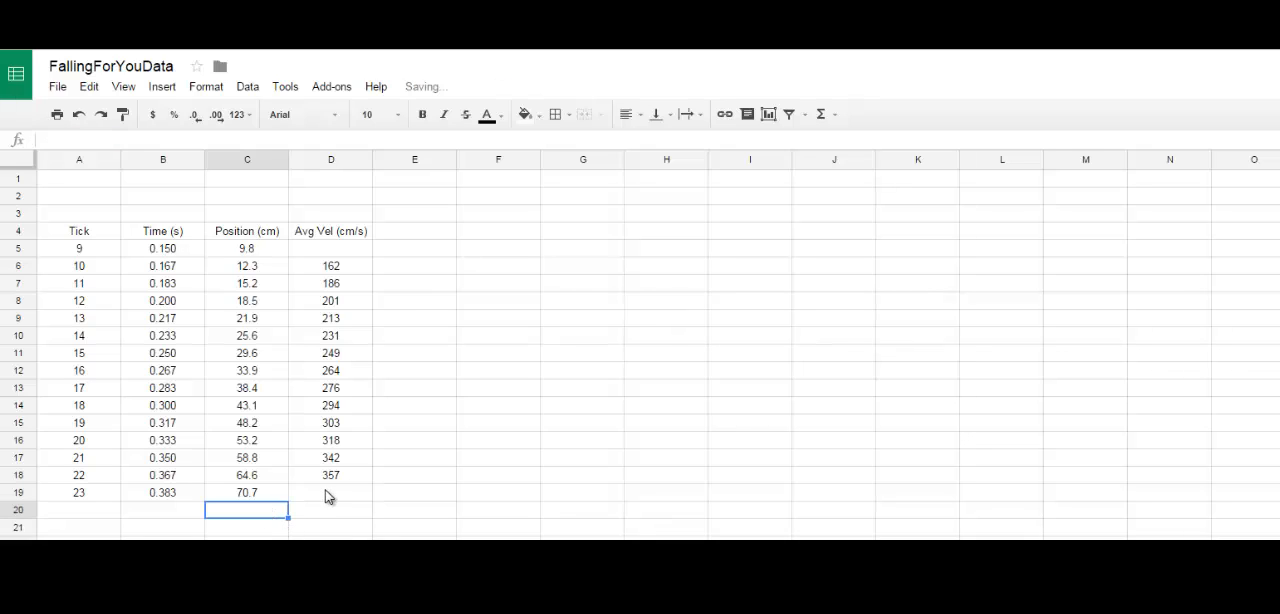
left_click(331, 497)
left_click(260, 514)
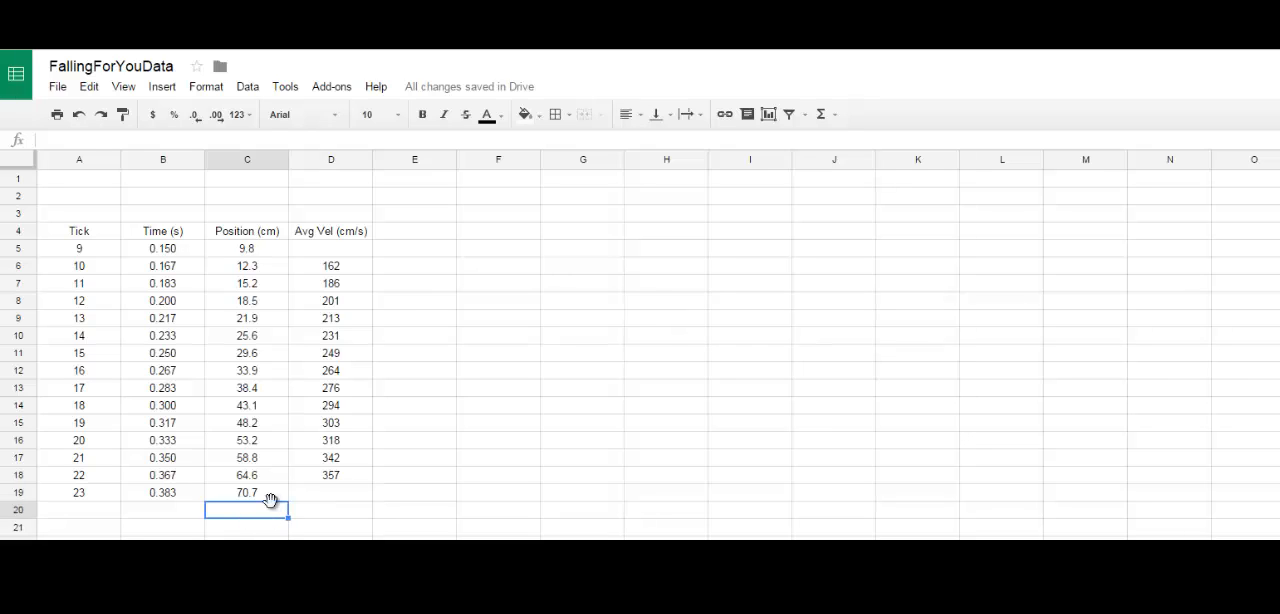
left_click_drag(346, 268, 330, 476)
left_click(532, 421)
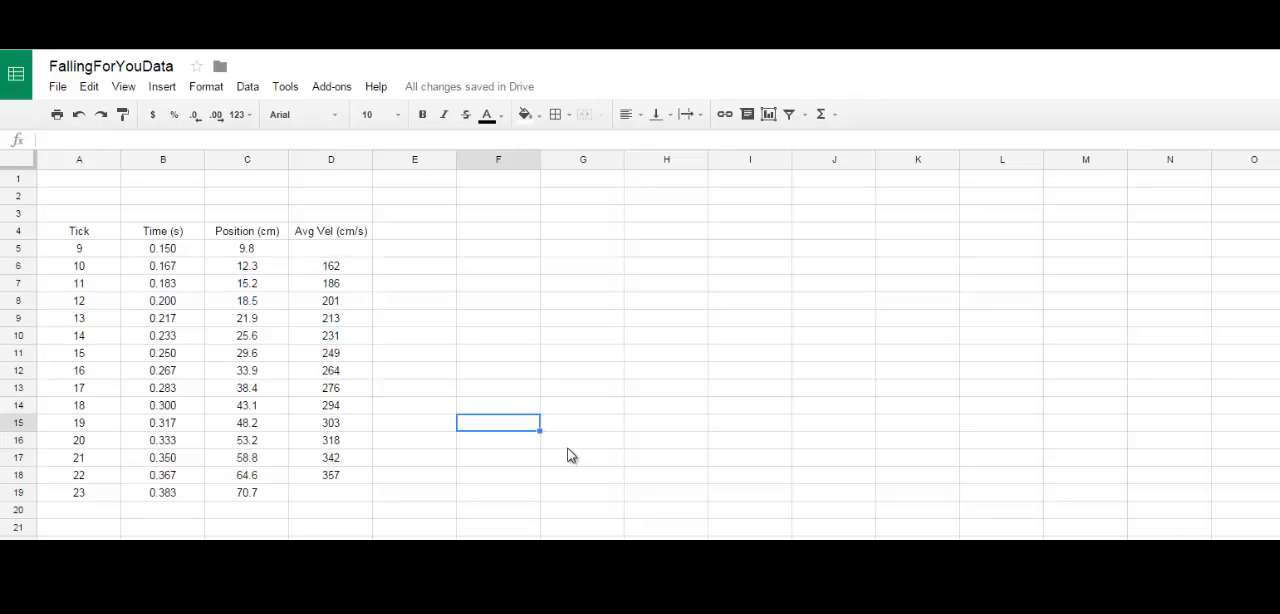
left_click(685, 370)
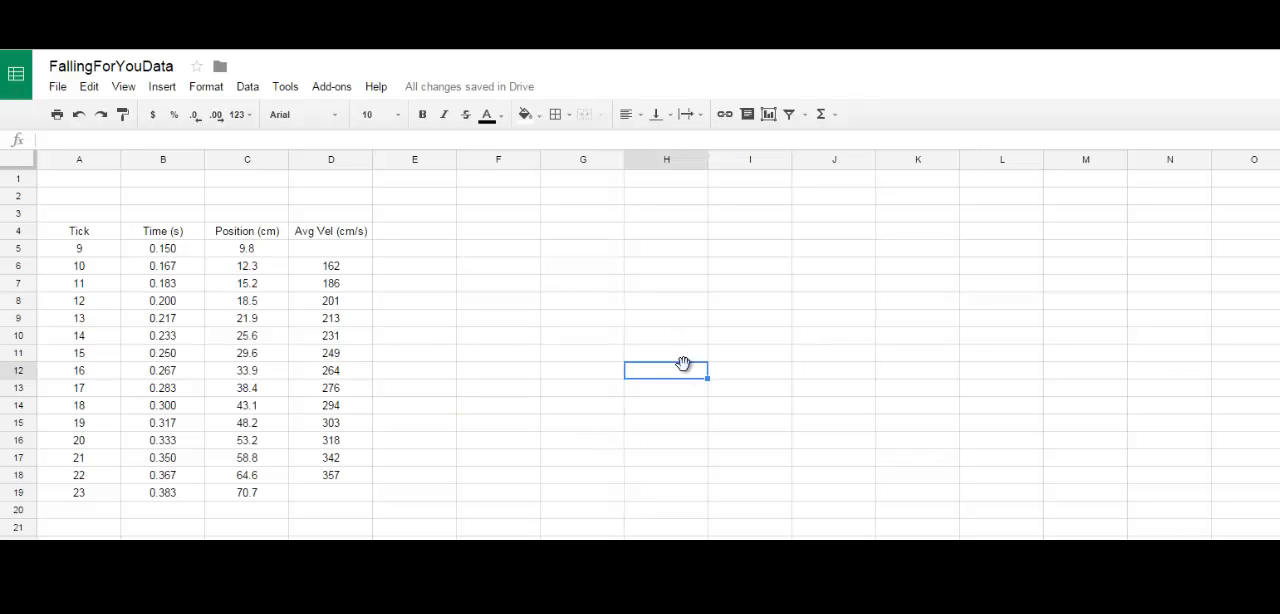
left_click(172, 271)
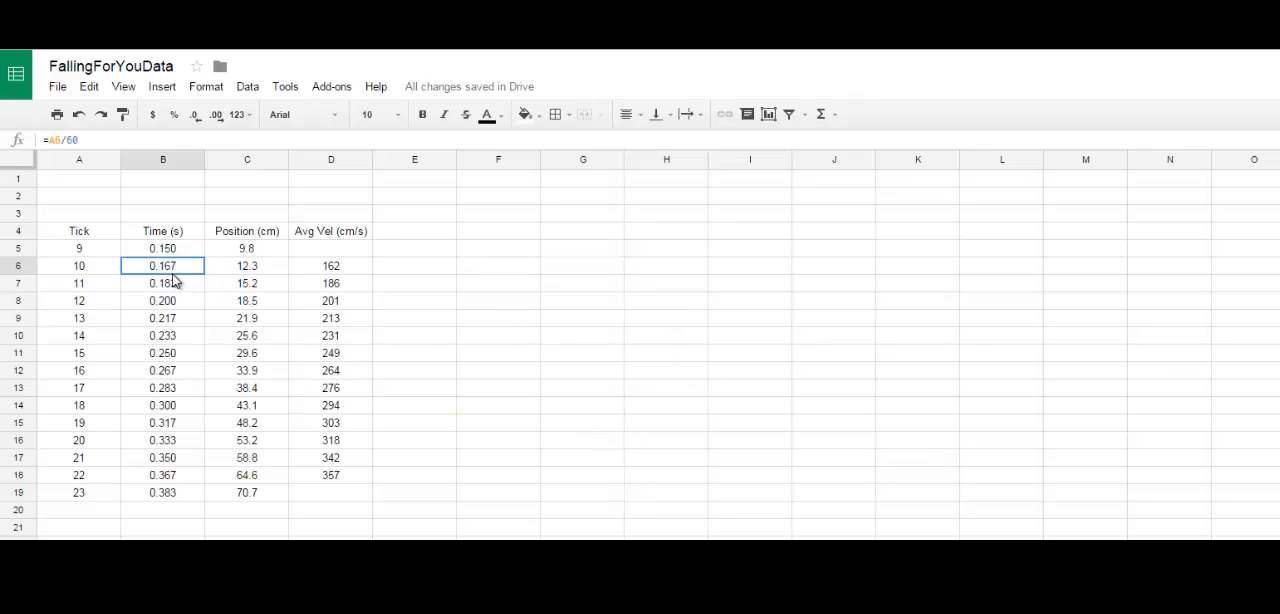
left_click(172, 251)
left_click(307, 253)
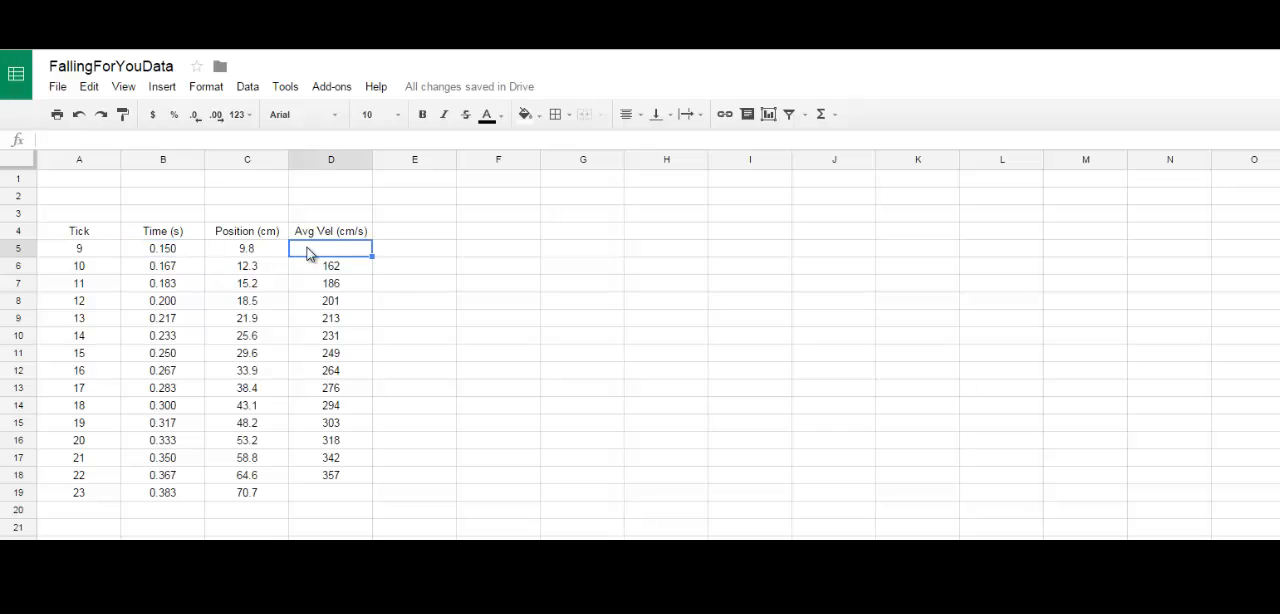
Step: Check the first row's time in B5 against its blank average velocity cell D5
left_click(187, 247)
left_click(335, 251)
left_click(164, 248)
left_click(319, 252)
left_click_drag(183, 263, 187, 485)
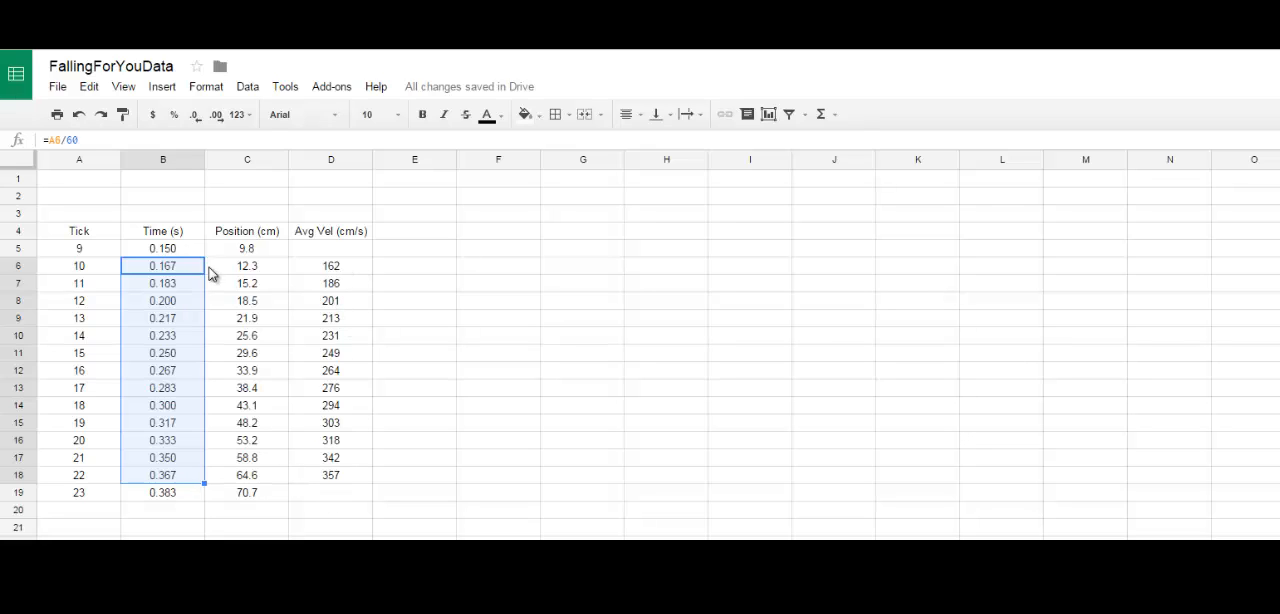
left_click_drag(171, 271, 343, 483)
left_click(606, 478)
Step: Create a scatter chart from the times in B6:B18 and the average velocities in D6:D18
left_click_drag(186, 266, 198, 484)
left_click_drag(345, 276, 336, 441)
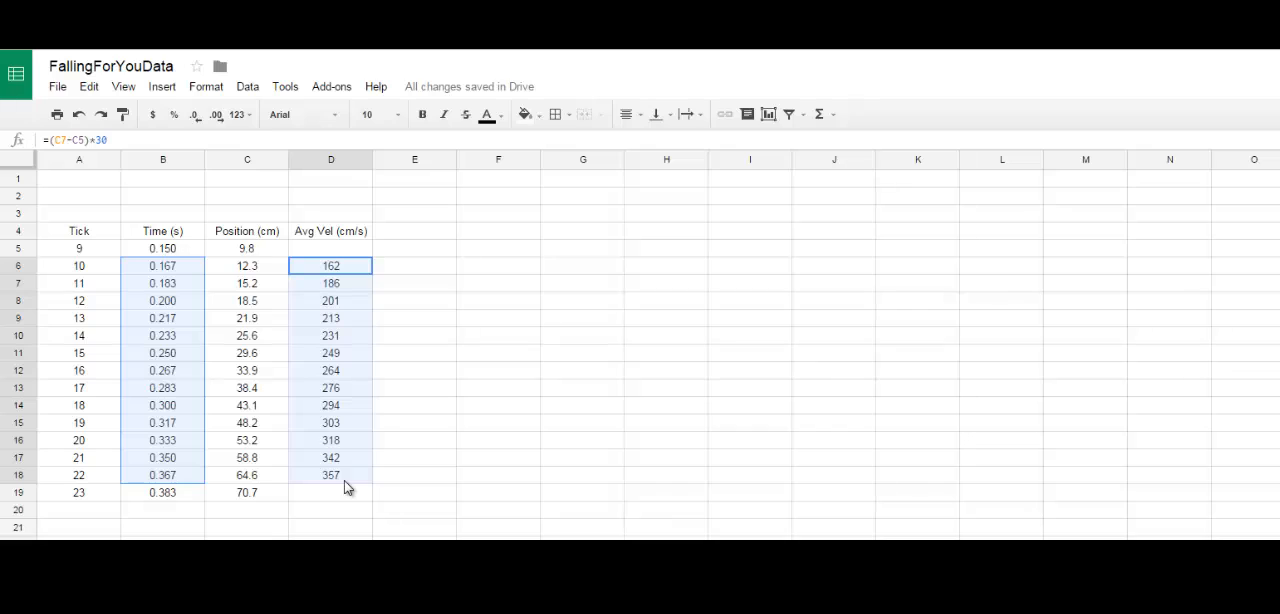
left_click_drag(344, 480, 344, 480)
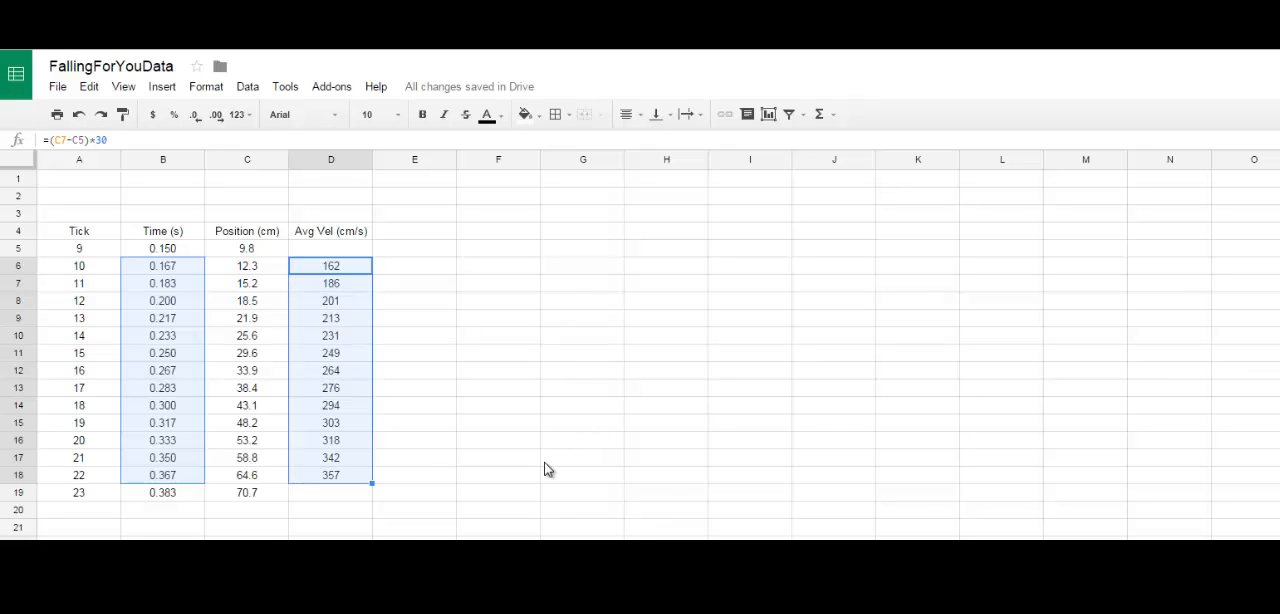
left_click(768, 115)
left_click(570, 290)
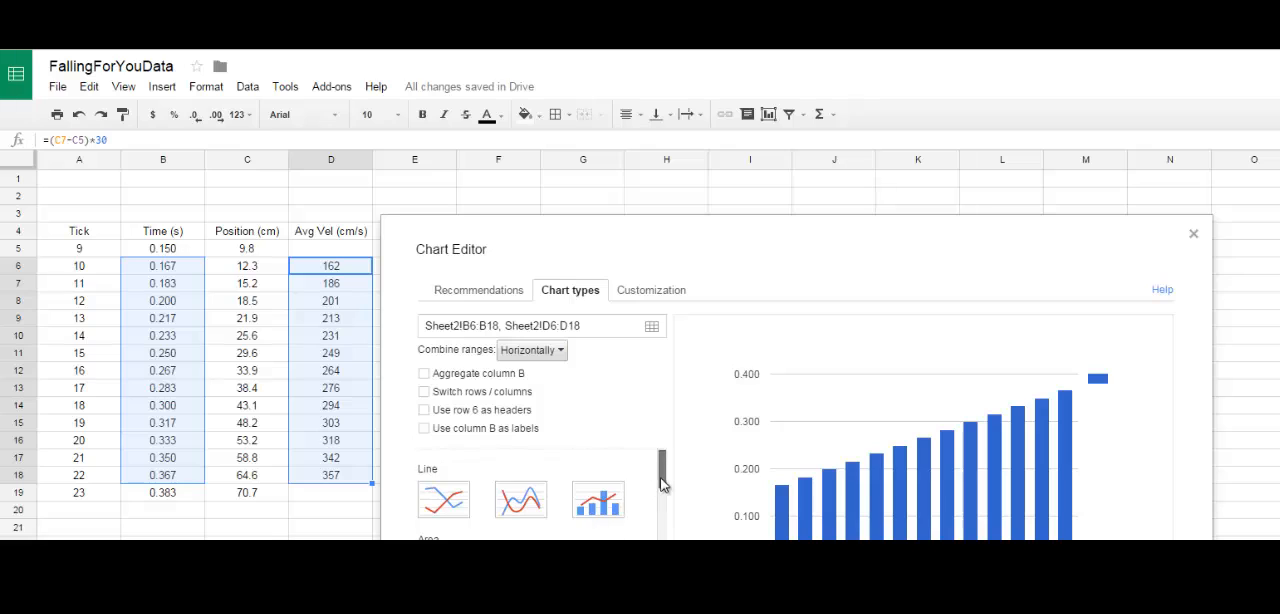
left_click_drag(663, 480, 672, 560)
left_click(444, 549)
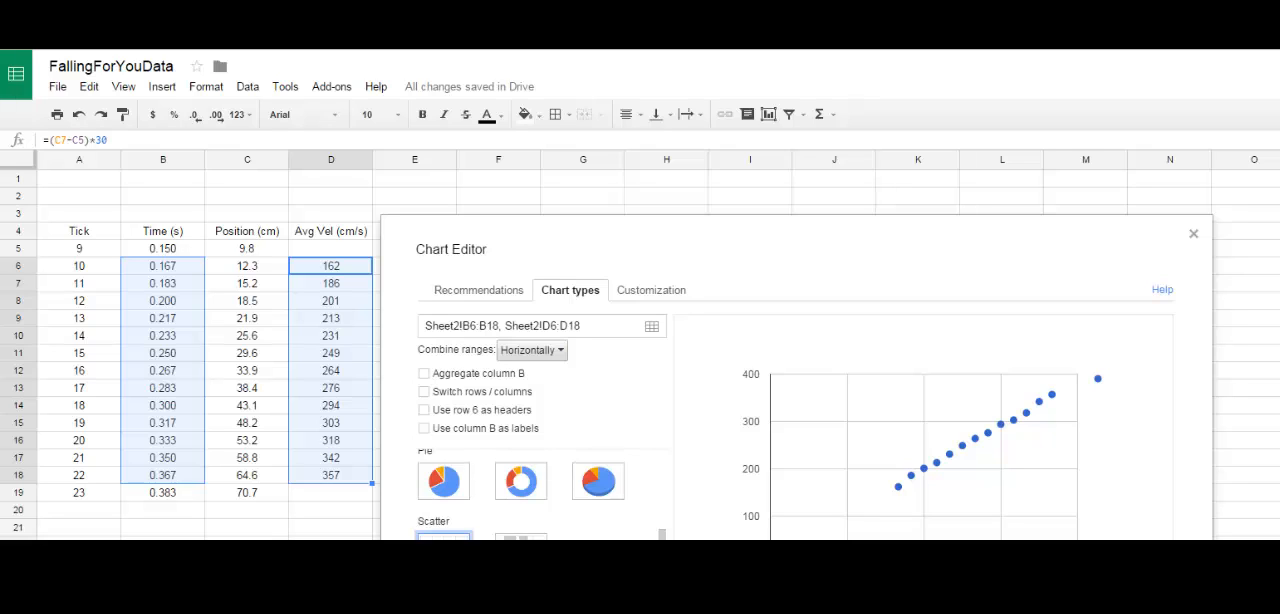
Step: Preview the line, smooth line and column chart types, and return to the scatter type
scroll(450, 468, "up", 6)
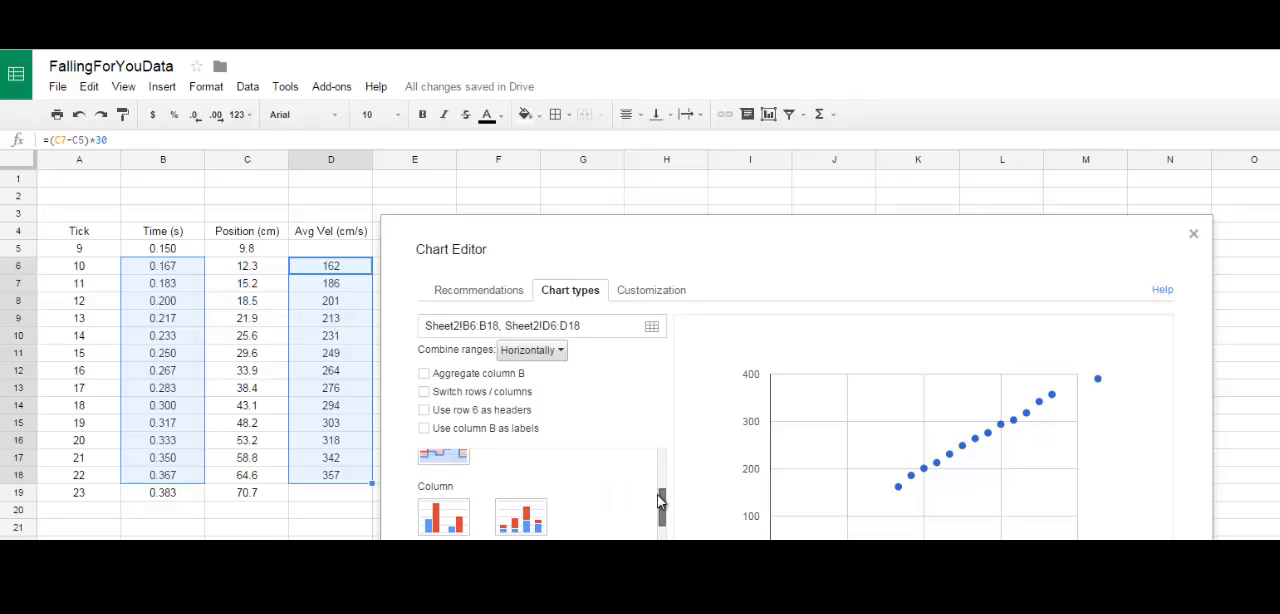
scroll(450, 468, "up", 1)
left_click(450, 468)
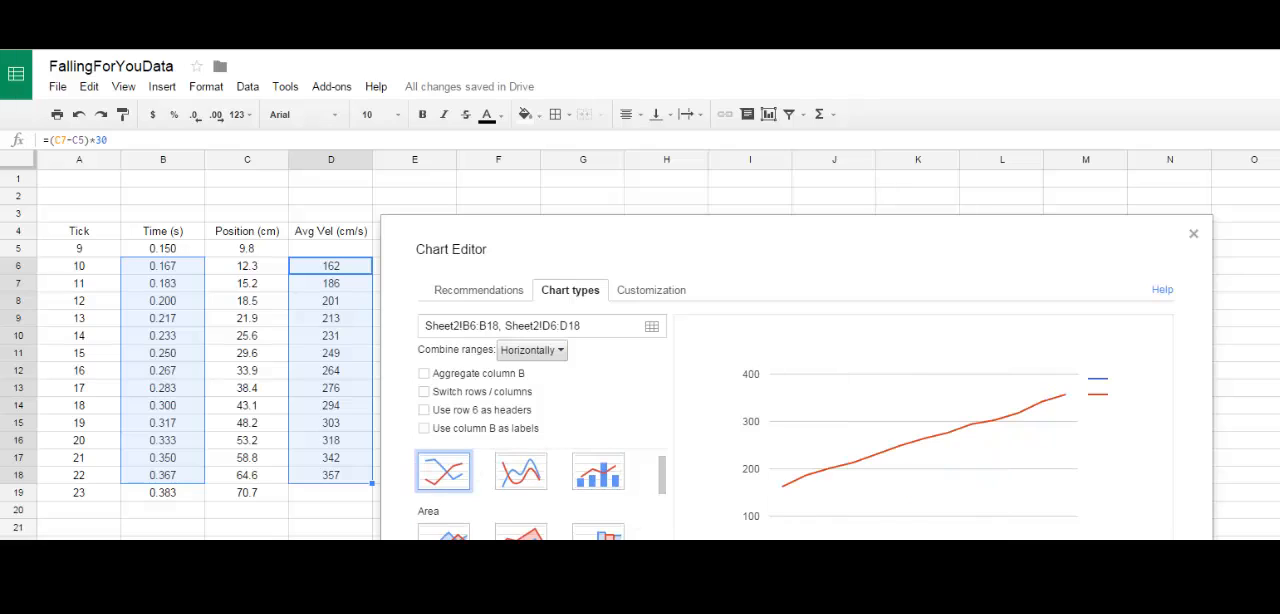
scroll(653, 497, "up", 1)
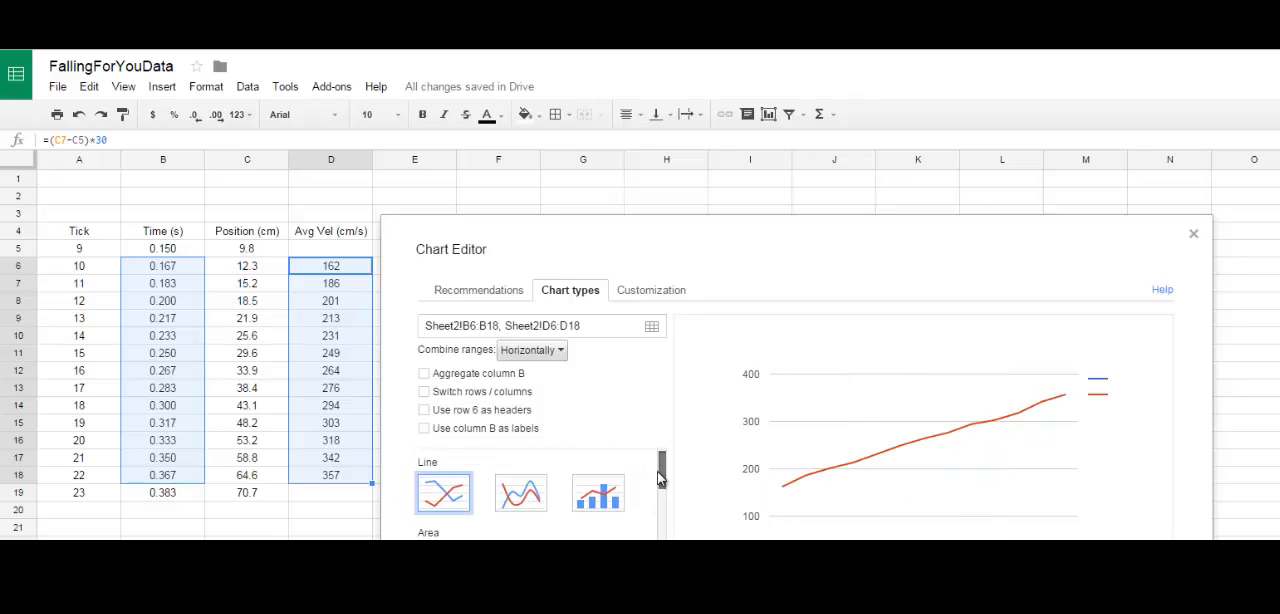
left_click(538, 502)
scroll(659, 478, "down", 4)
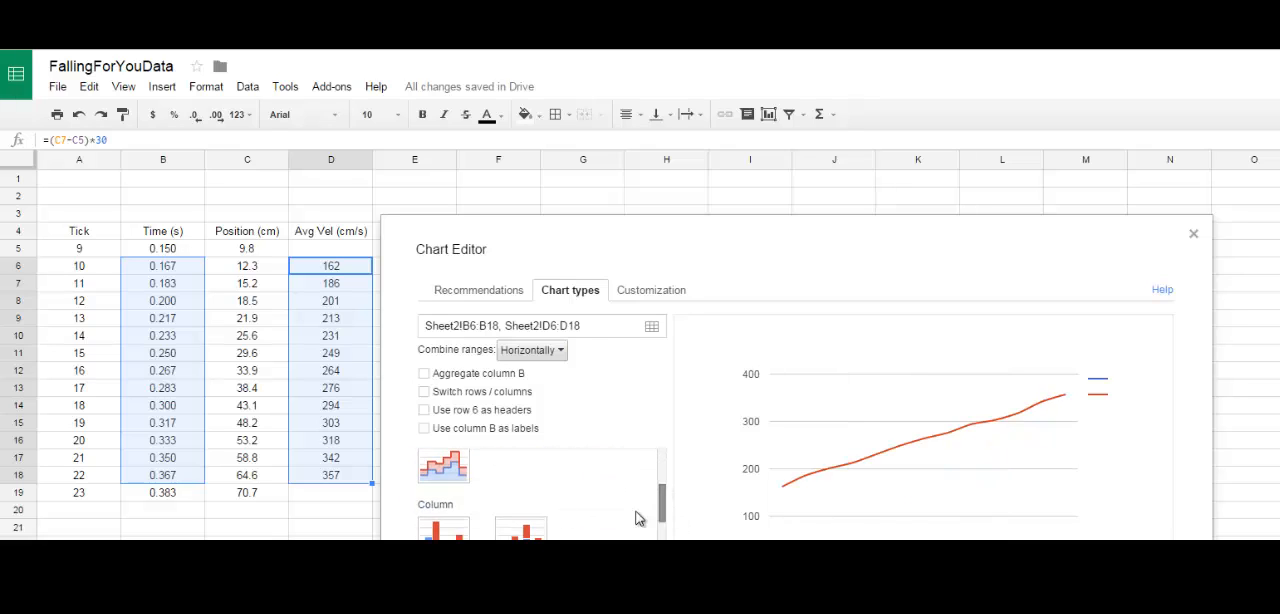
left_click(445, 534)
left_click_drag(664, 515, 664, 568)
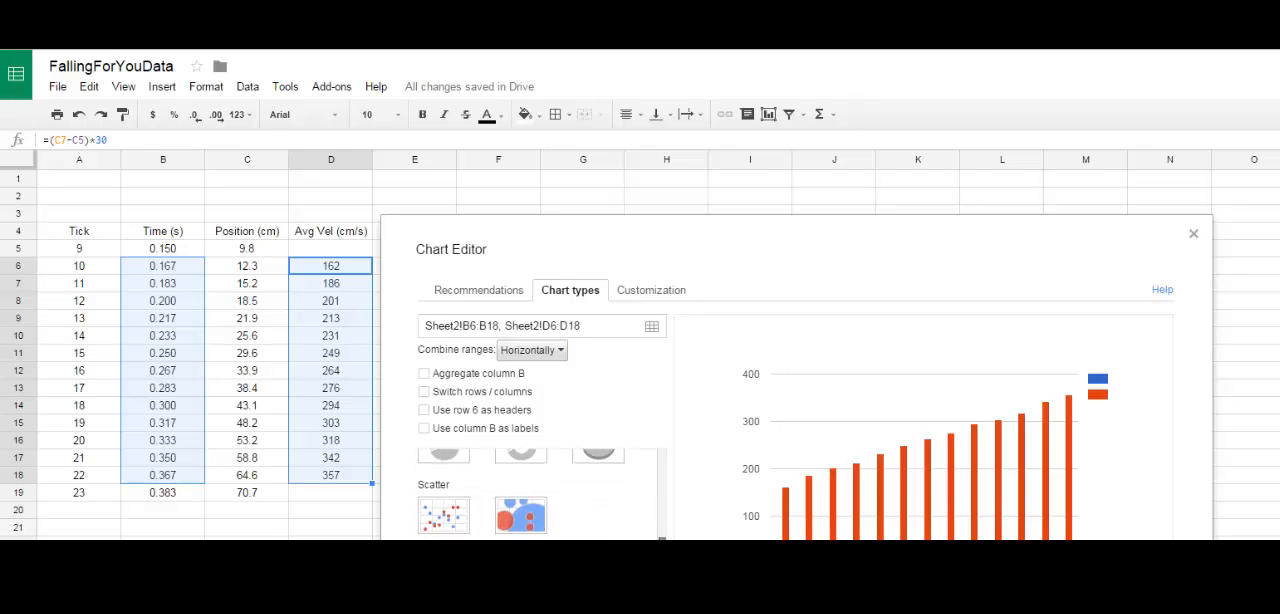
left_click(442, 521)
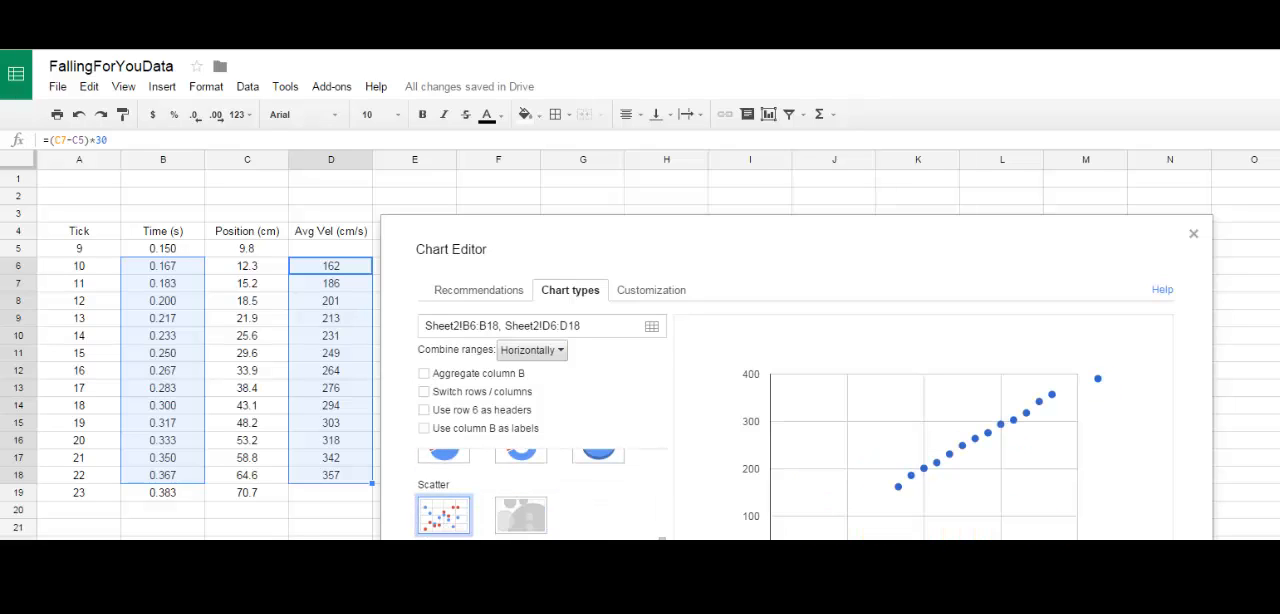
Step: Place the scatter chart beside the data over columns I to N and clear its legend
left_click_drag(574, 294, 1012, 228)
left_click(1166, 277)
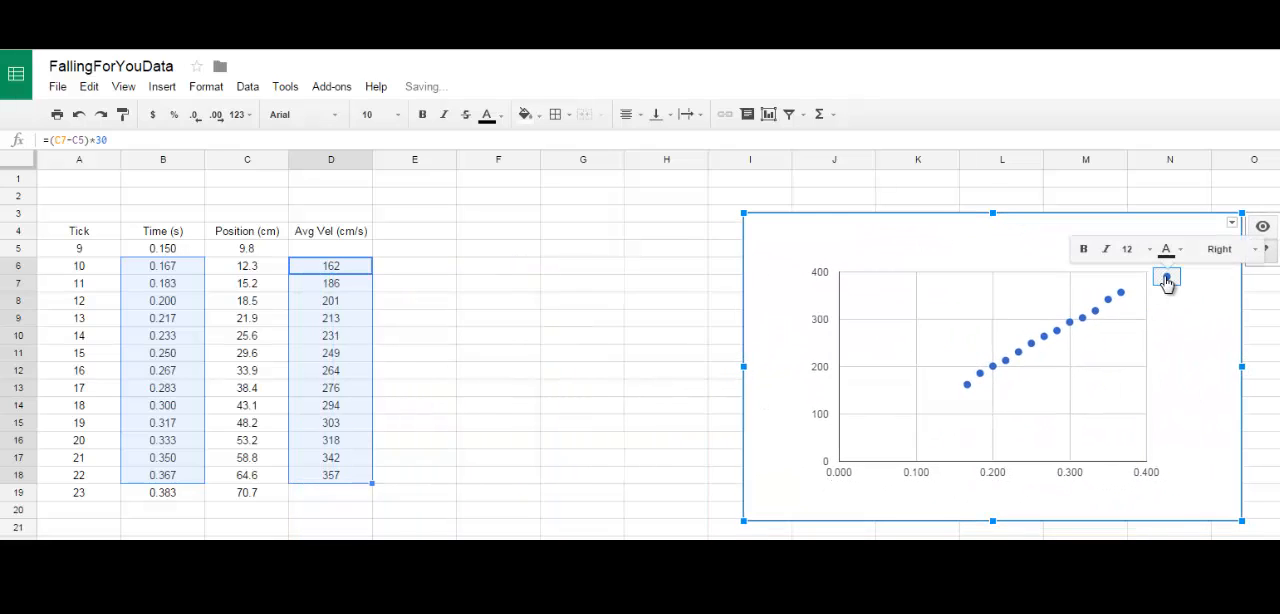
left_click(1188, 354)
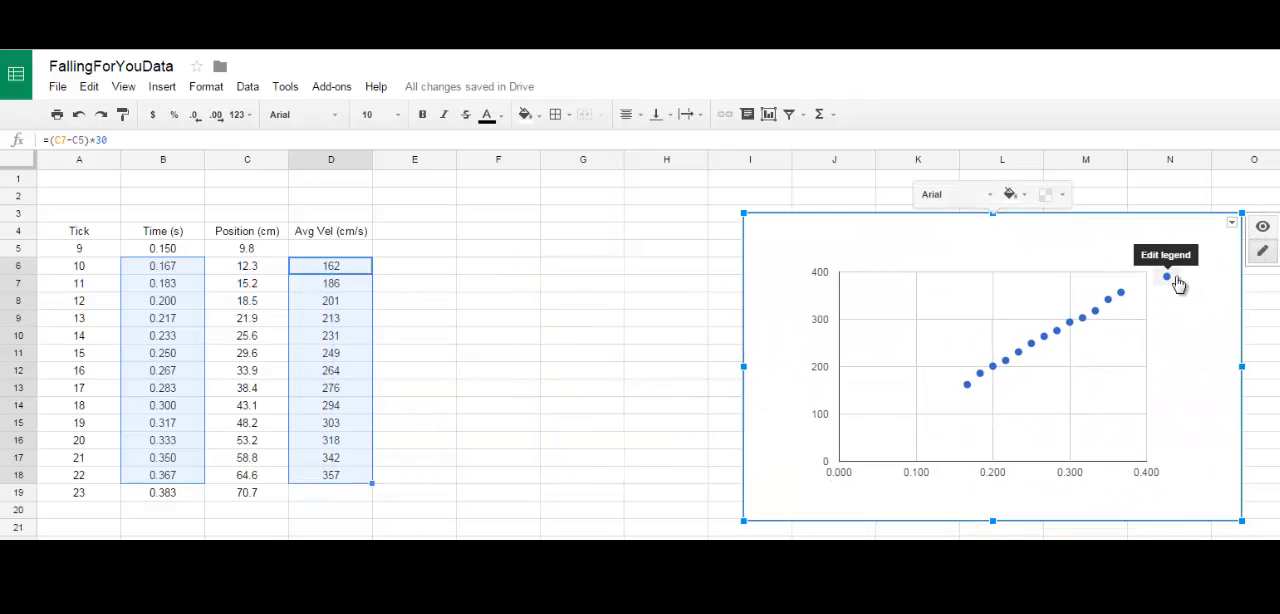
right_click(1178, 284)
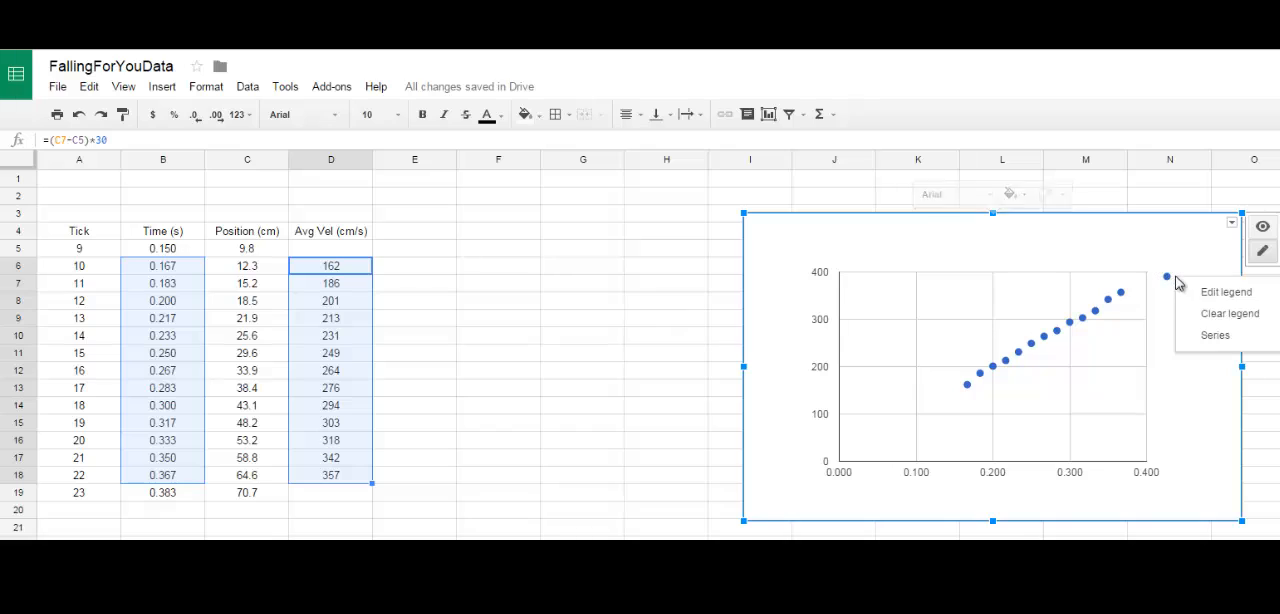
left_click(1212, 318)
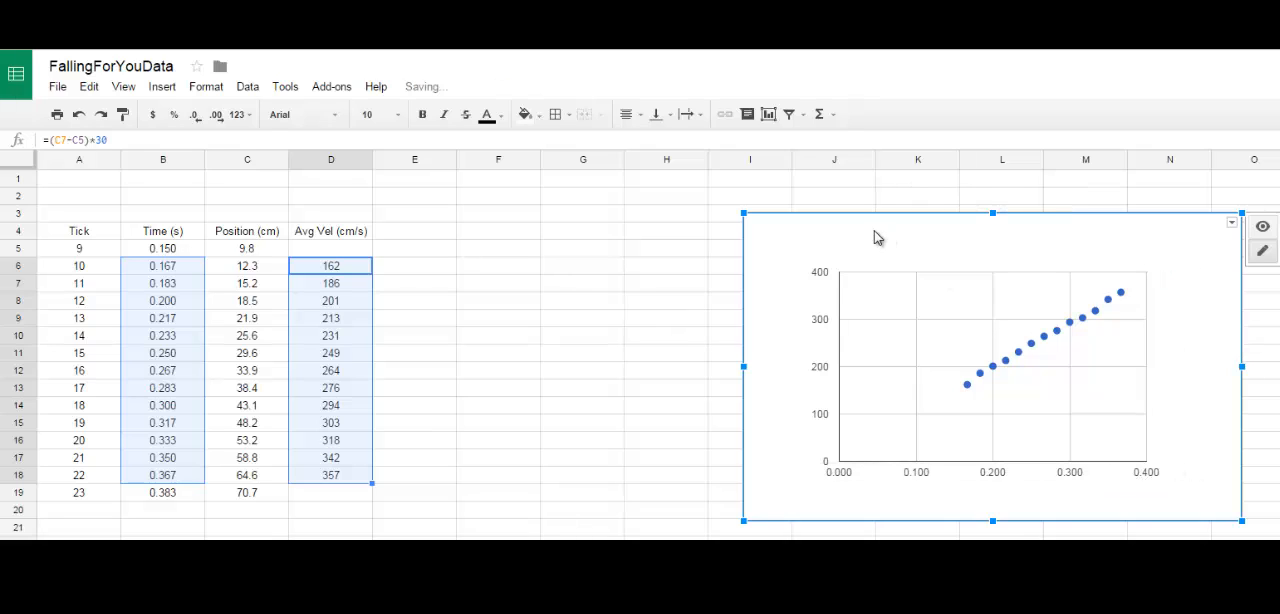
Step: Add a linear trendline to the velocity data series in the chart
left_click(1006, 362)
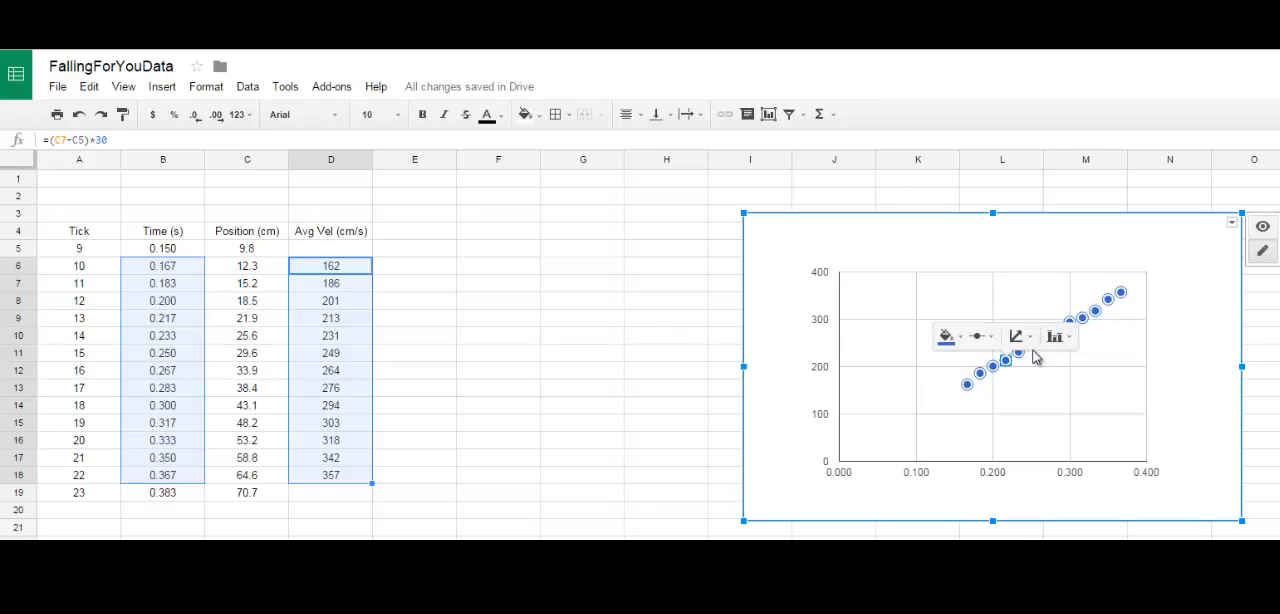
left_click(1020, 337)
left_click(1047, 387)
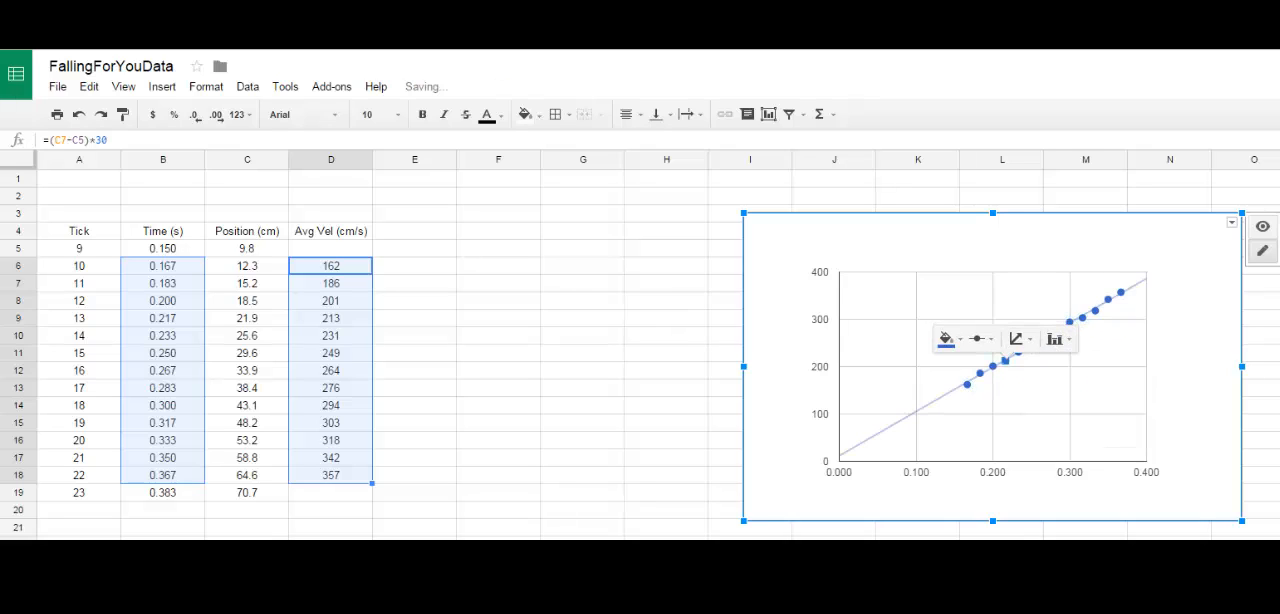
Step: Set the trendline label to Use equation in the chart's customization settings and update the chart
left_click(1232, 226)
left_click(1197, 254)
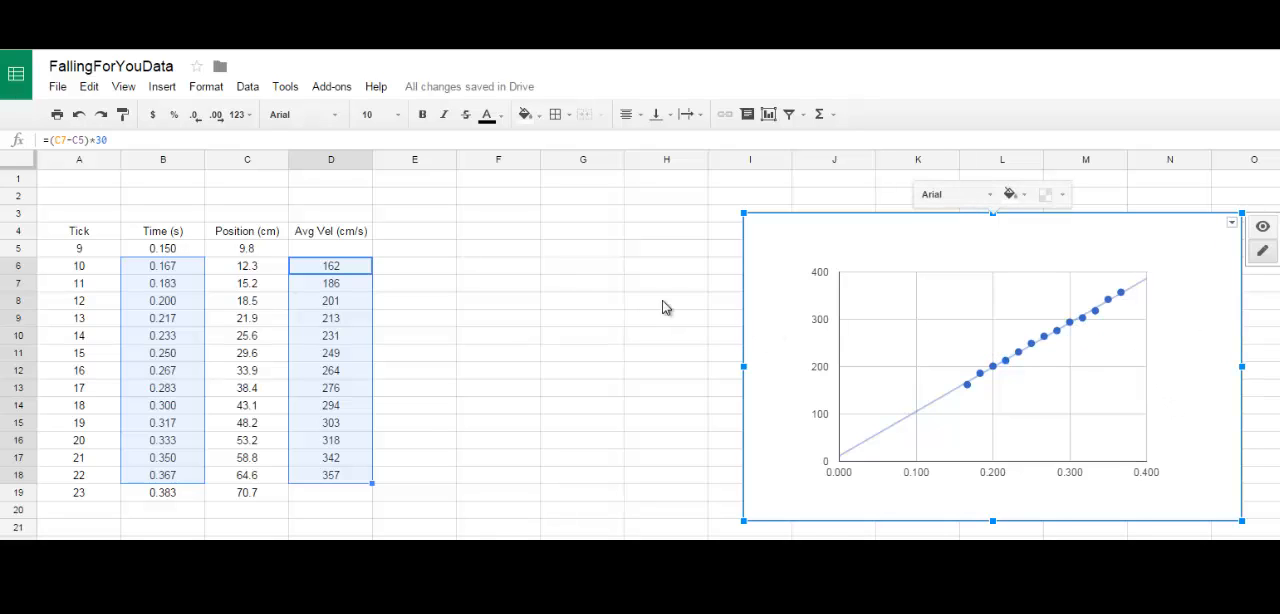
scroll(640, 515, "down", 5)
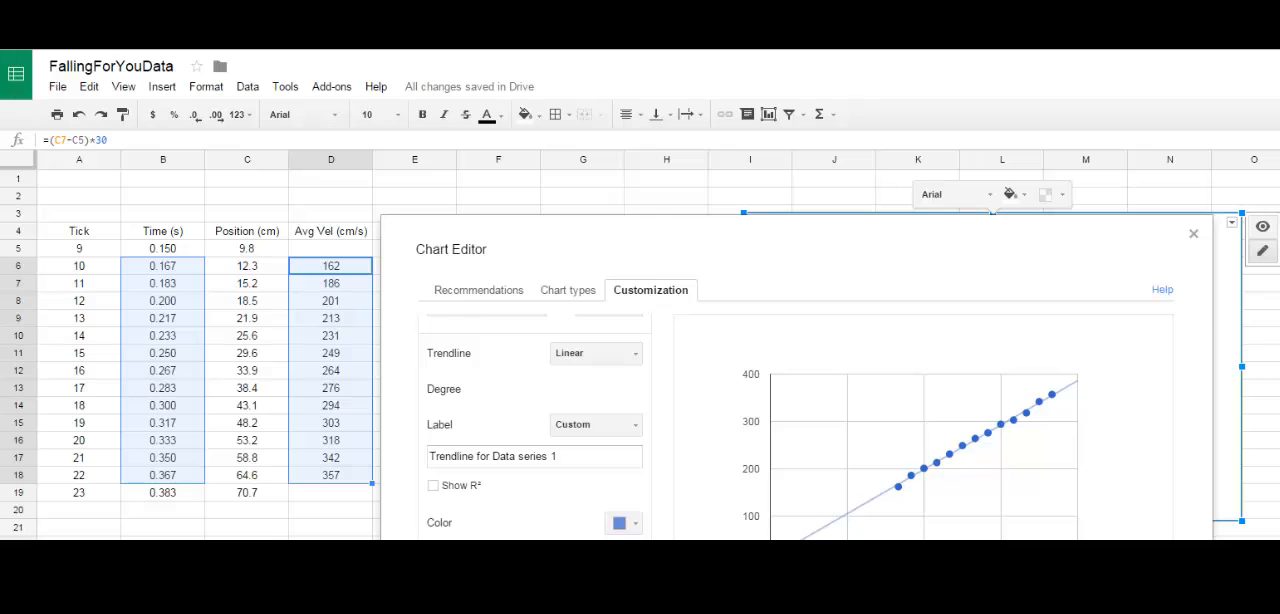
left_click(637, 428)
left_click(634, 470)
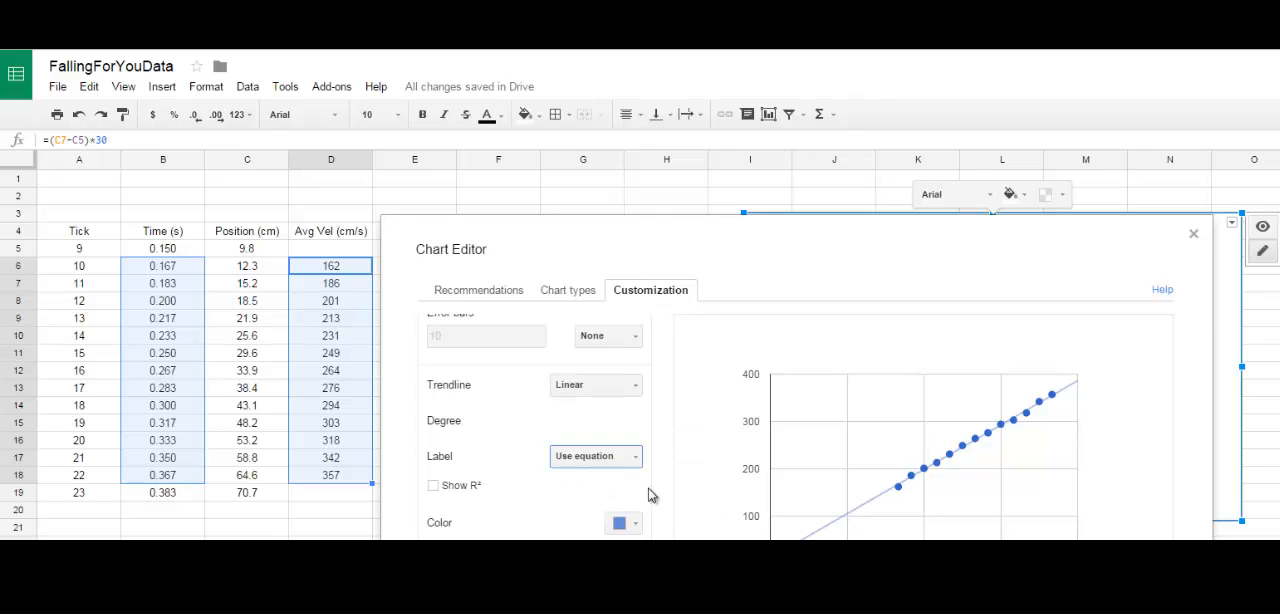
left_click(1142, 598)
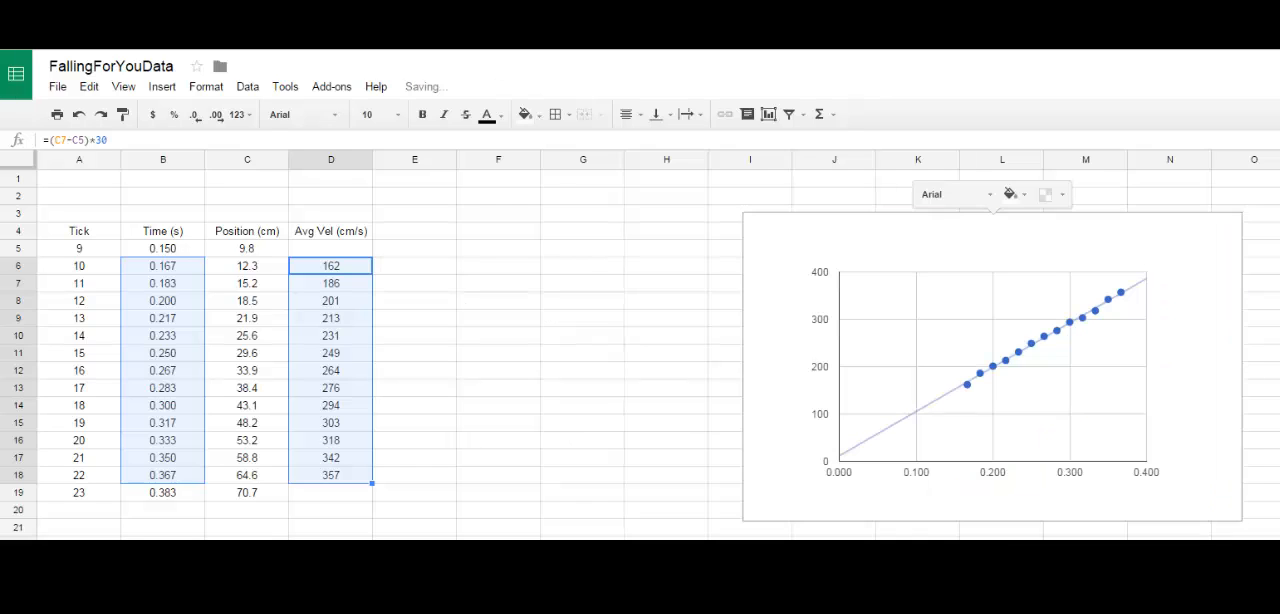
Step: Show the chart's legend with the trendline equation to the right of the plot
right_click(1168, 277)
left_click(1225, 340)
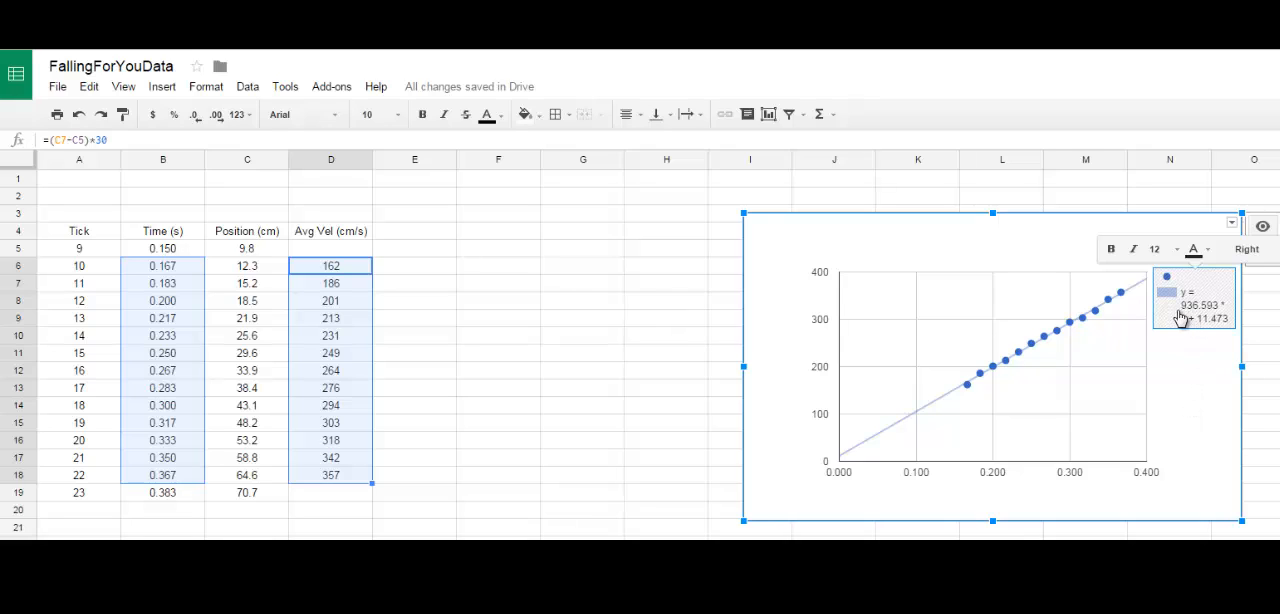
left_click(1279, 353)
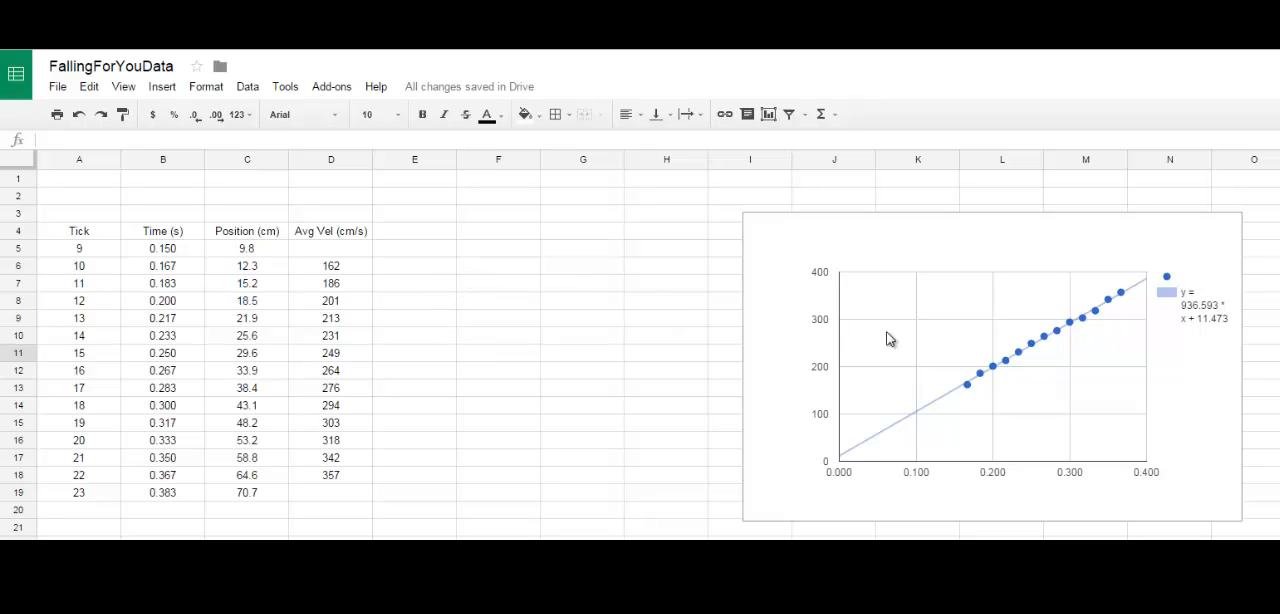
Step: Move the chart slightly right and down, farther from the data table
left_click(1000, 242)
left_click_drag(997, 252, 1041, 260)
left_click(580, 512)
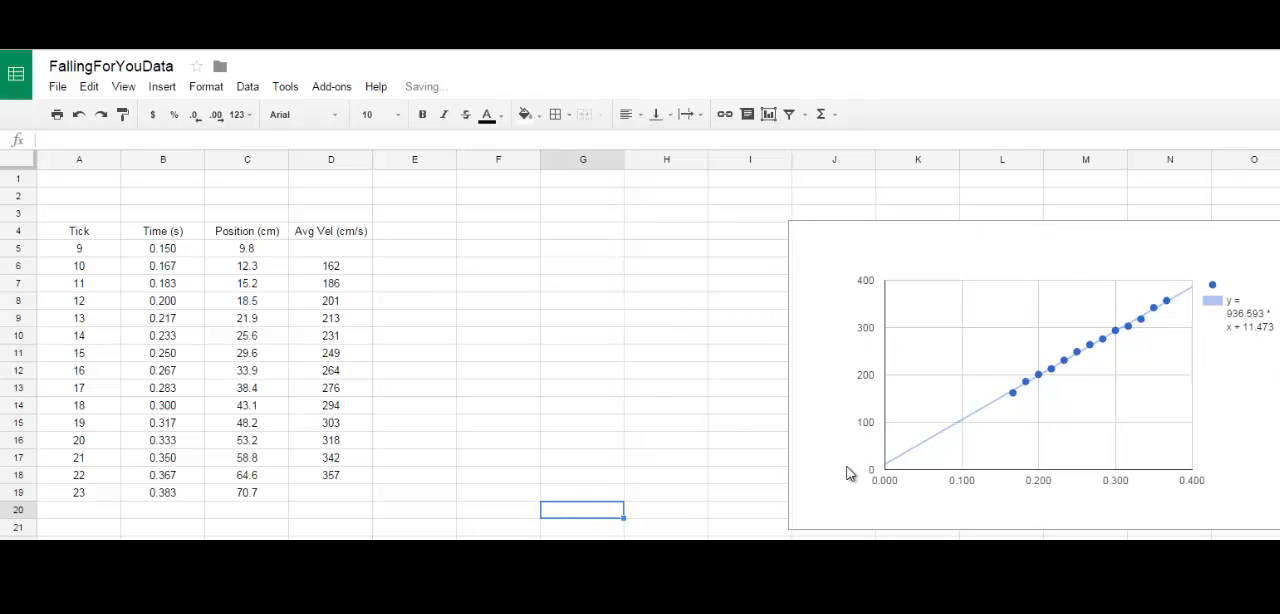
Step: Enter the zero-intercept slope formula =linest(D6:D18,B6:B18,false) in F6 and review the result
left_click(462, 268)
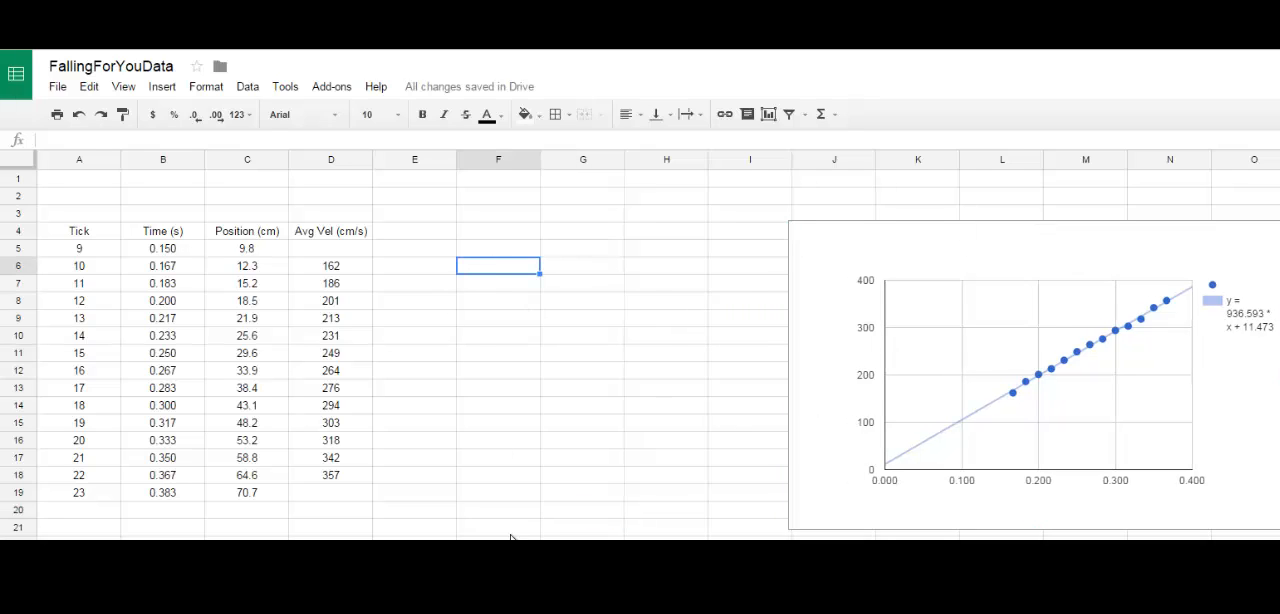
type("=1")
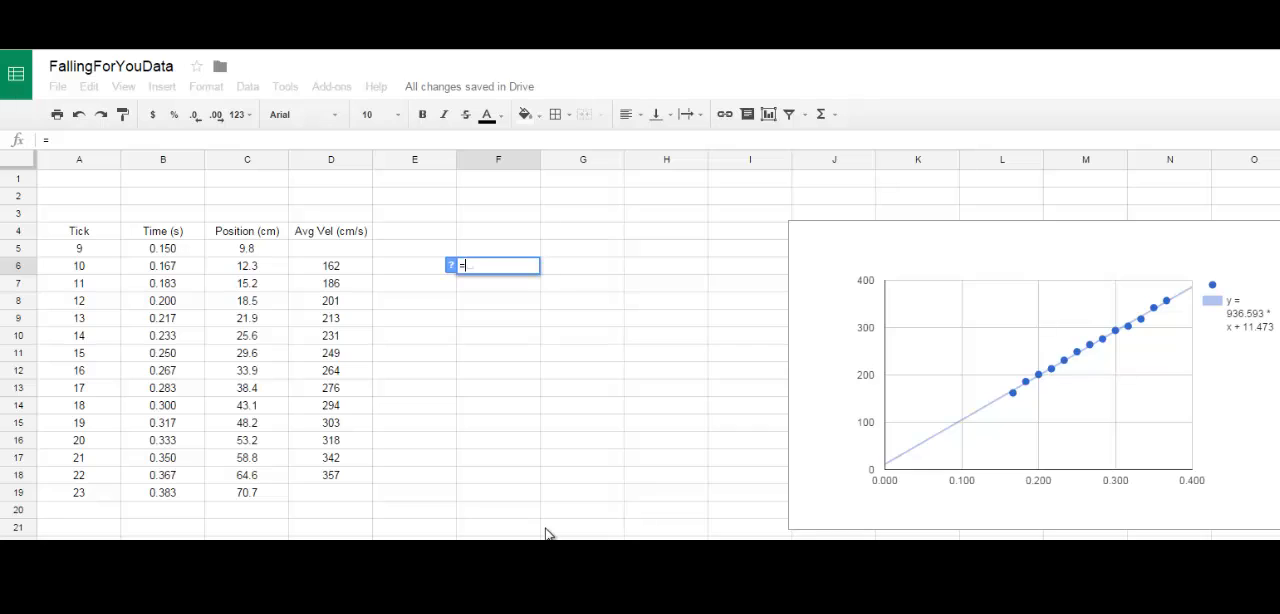
type("inest")
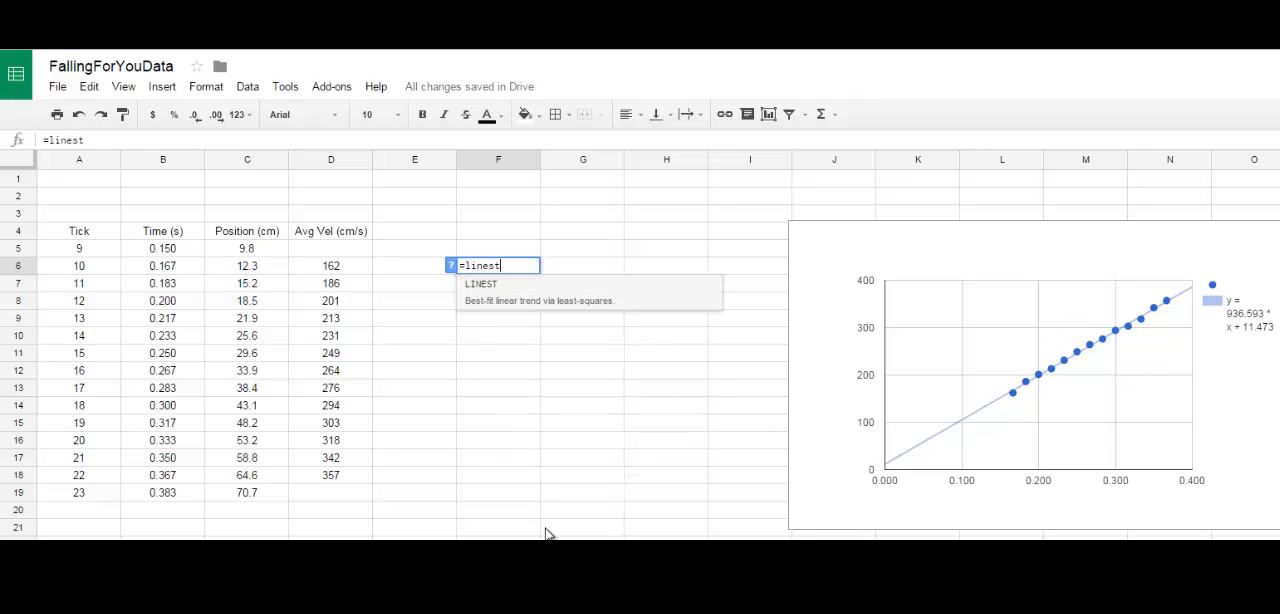
type("(")
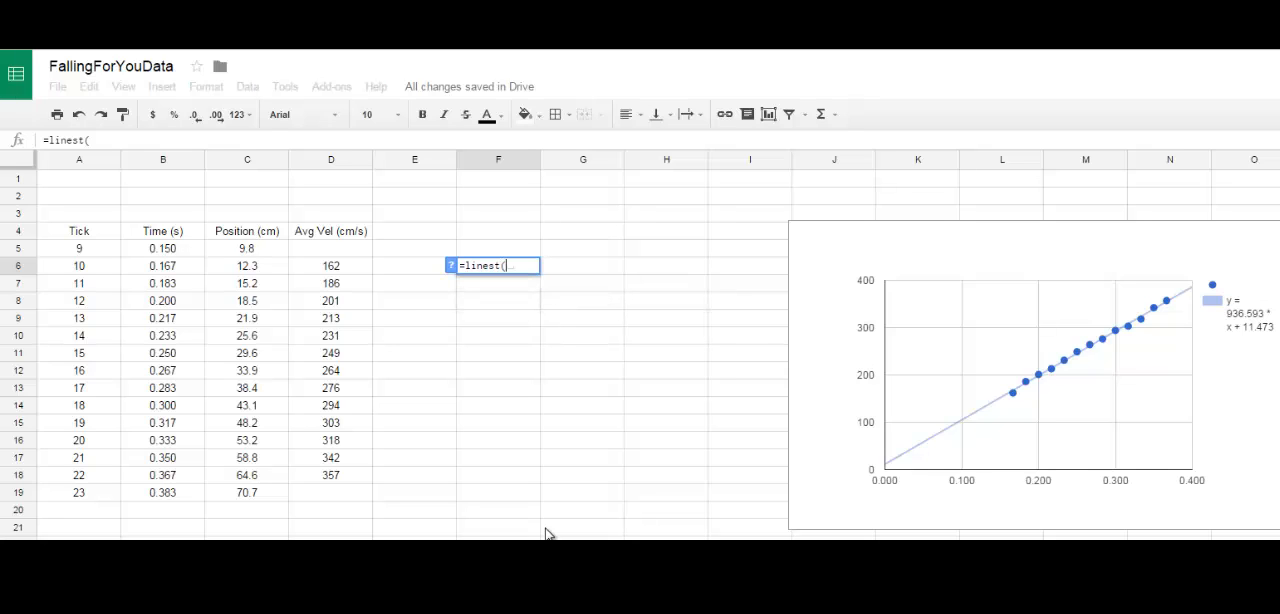
left_click_drag(355, 280, 346, 479)
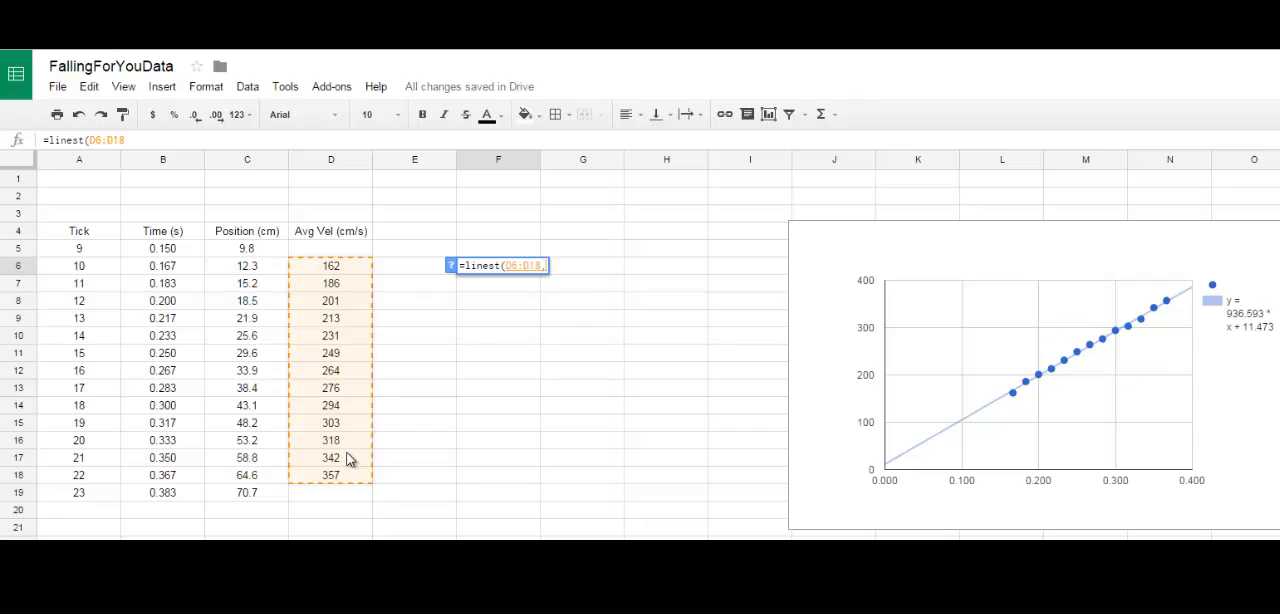
type(",")
left_click_drag(178, 267, 177, 489)
type(",")
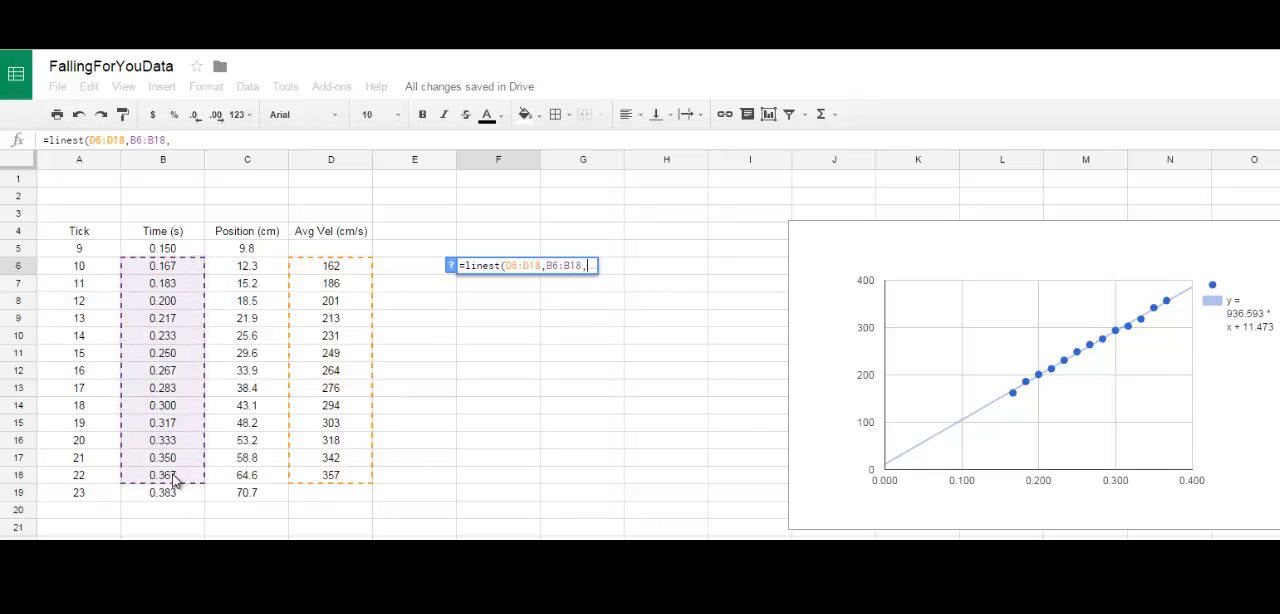
type("false")
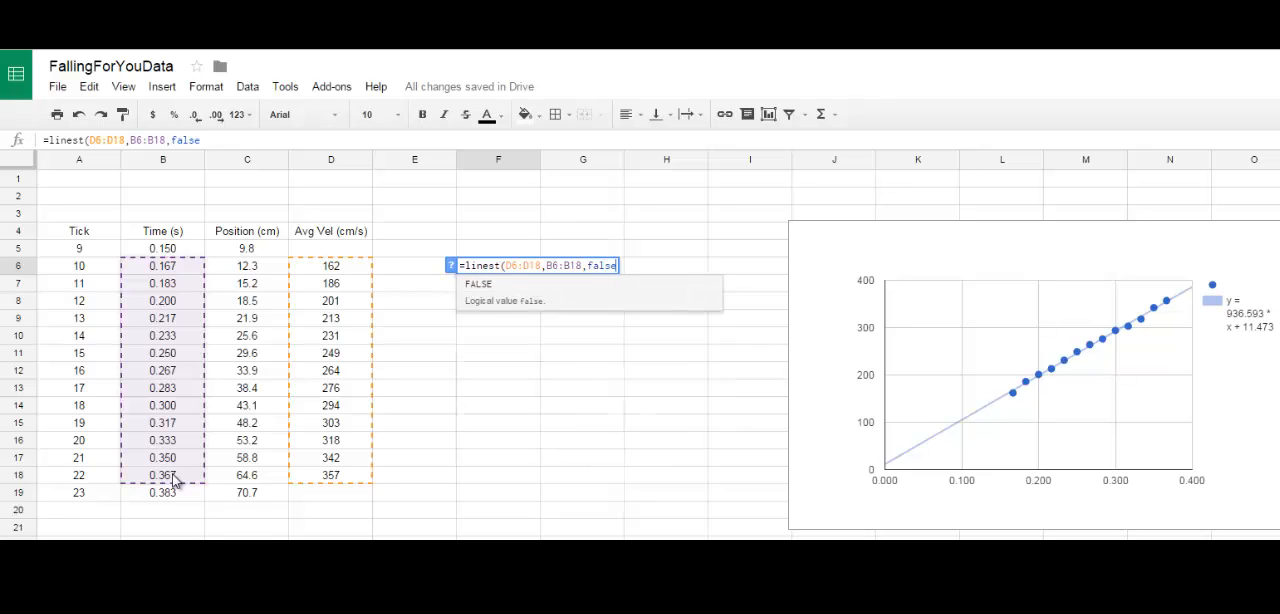
type(")")
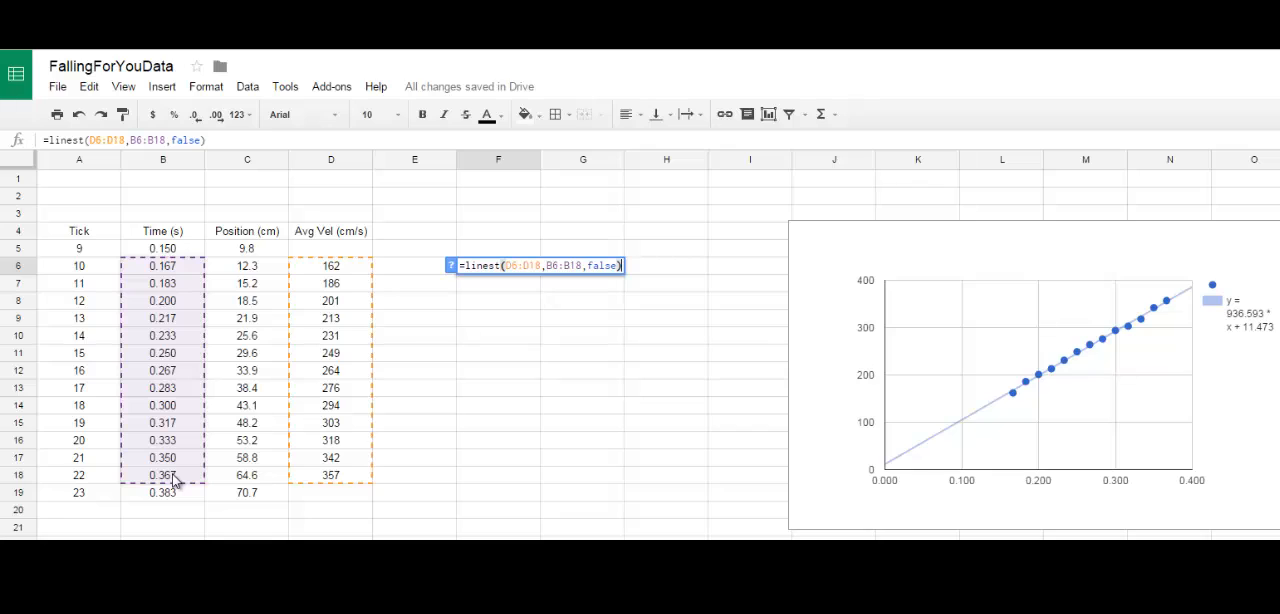
key("Return")
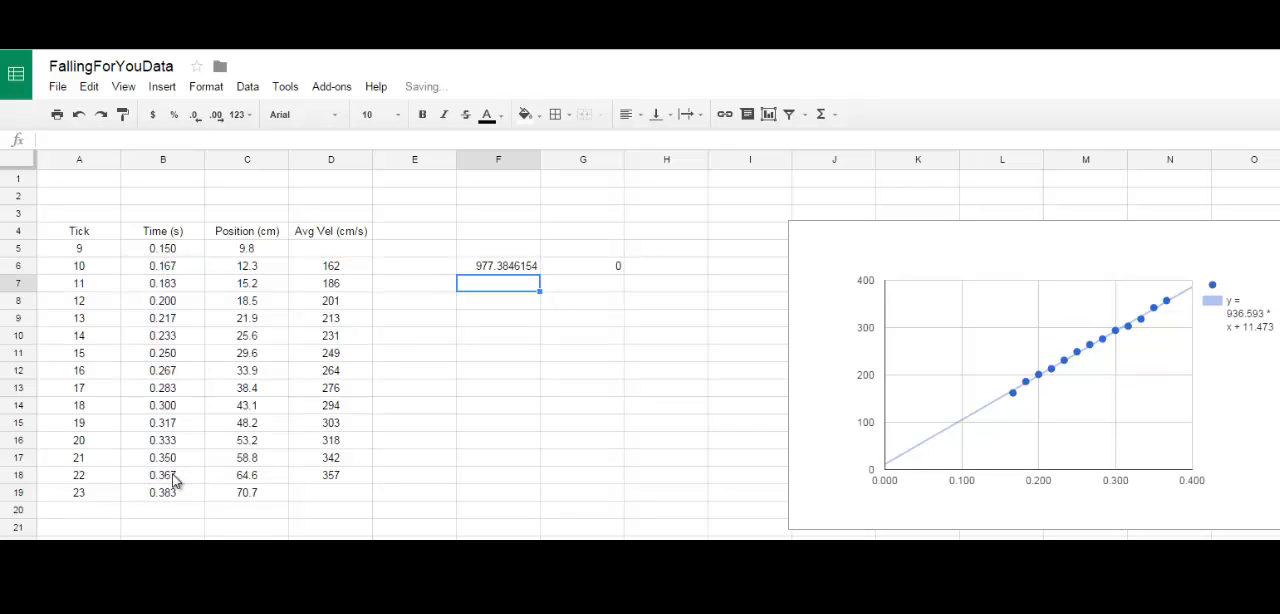
left_click(500, 265)
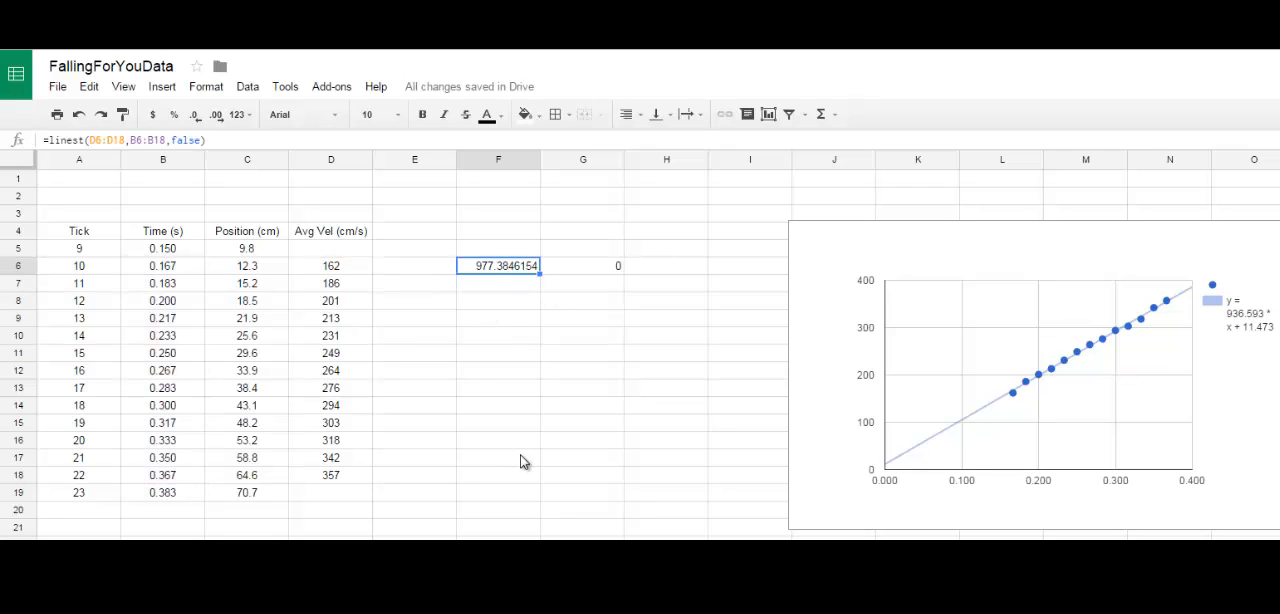
left_click(495, 304)
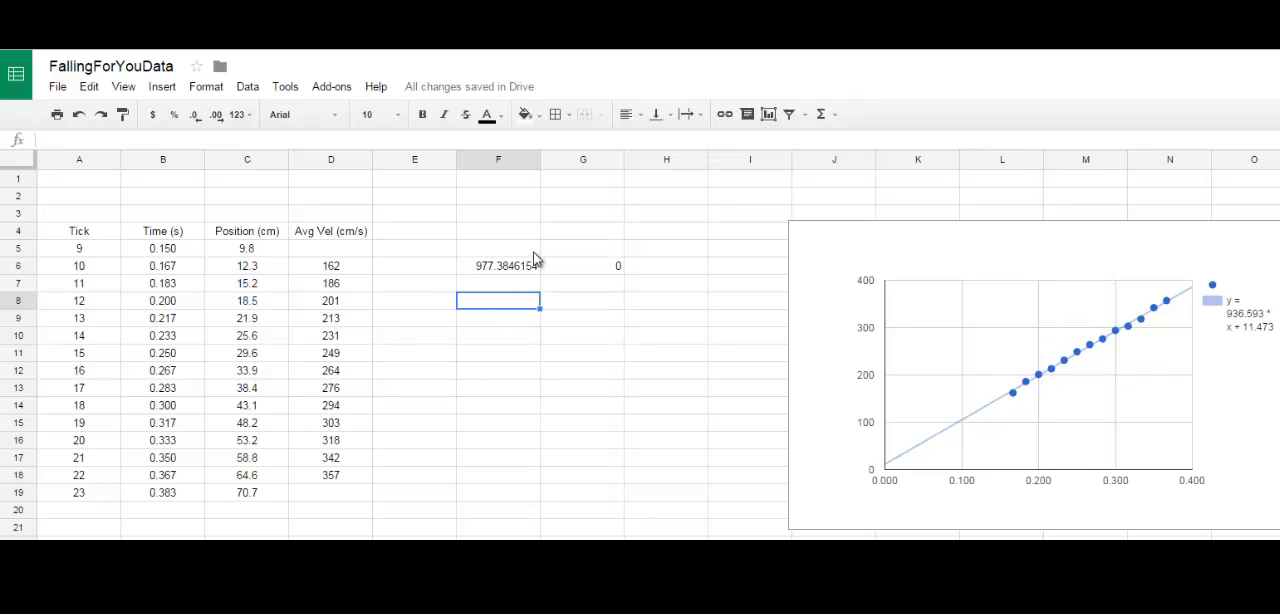
Step: Write the relative-error expression abs(F6-980)/980) as a formula in F8, comparing the fitted slope with 980
type("=")
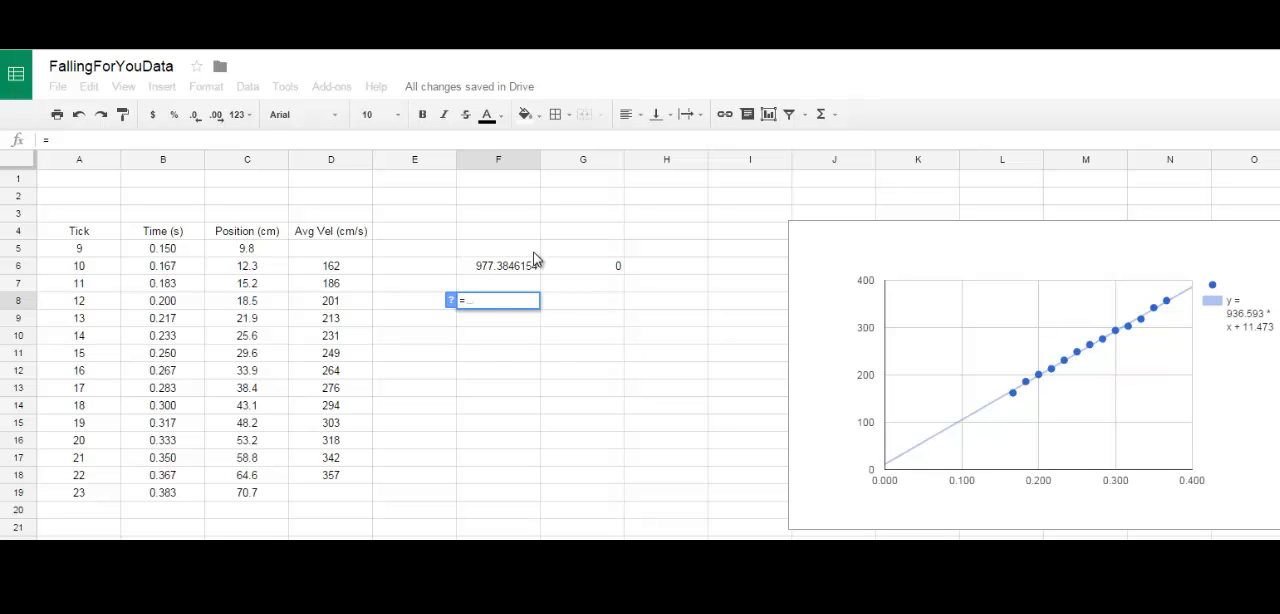
type("abs(")
left_click(529, 268)
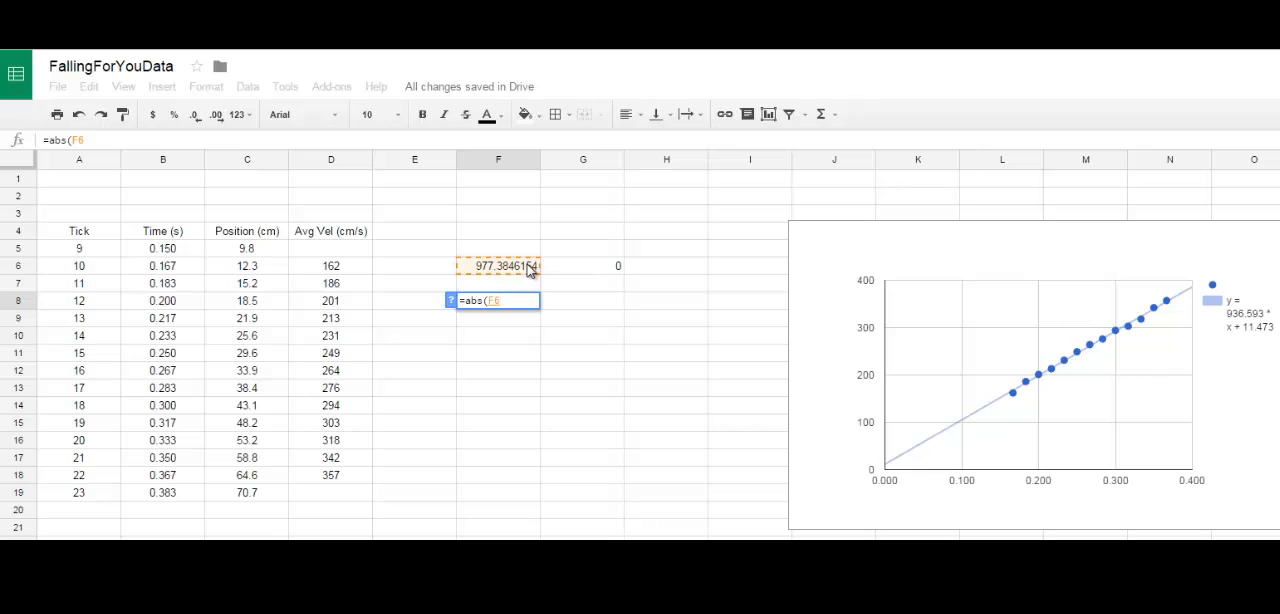
type("-9")
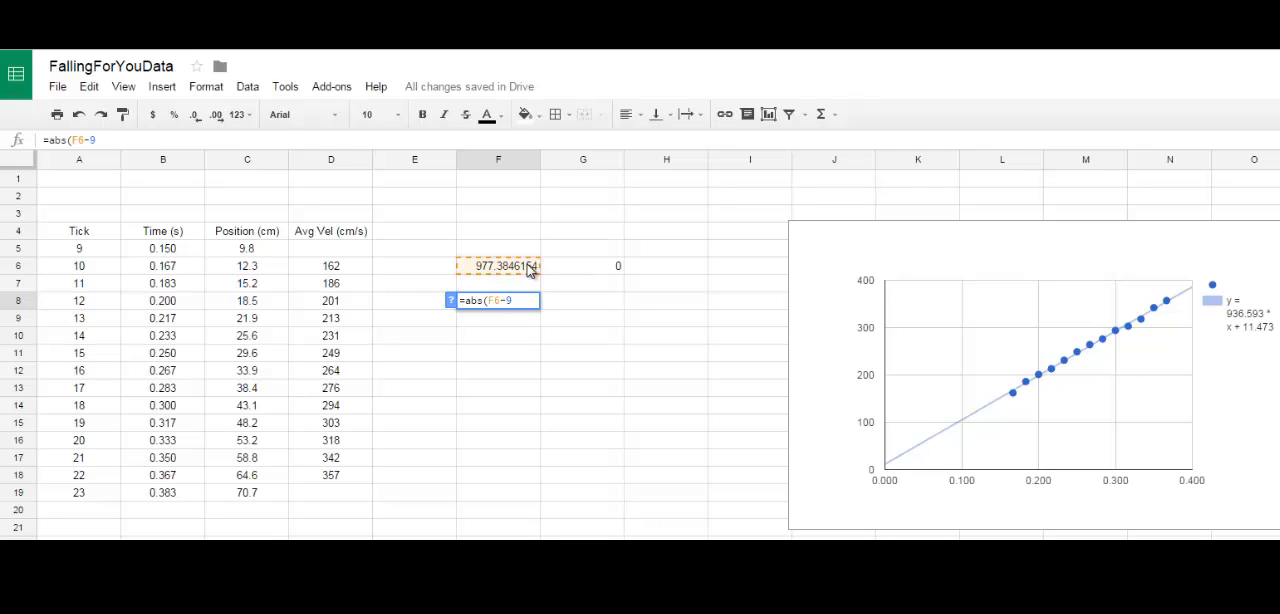
type("80)/980)")
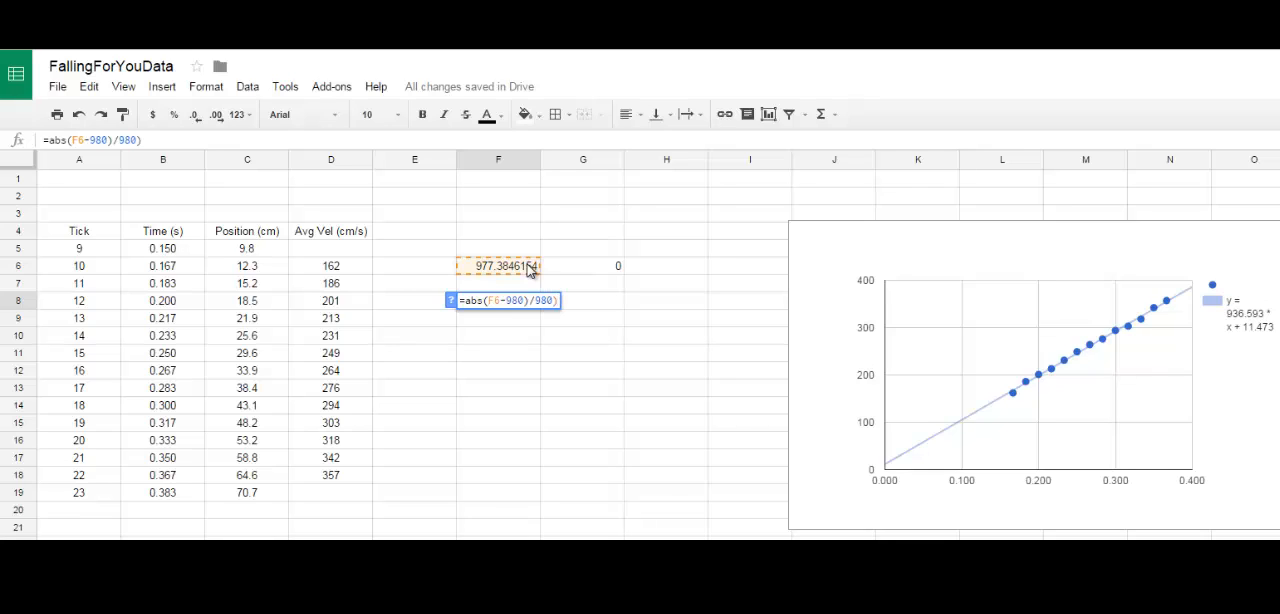
Step: Add the missing opening parenthesis and multiply by 100, completing F8 as =(abs(F6-980)/980)*100
key("Left")
key("Left")
key("Left")
key("Left")
key("Left")
key("Left")
key("Left")
key("Left")
key("Left")
key("Left")
key("Left")
key("Left")
key("Left")
key("Left")
key("Left")
type("(")
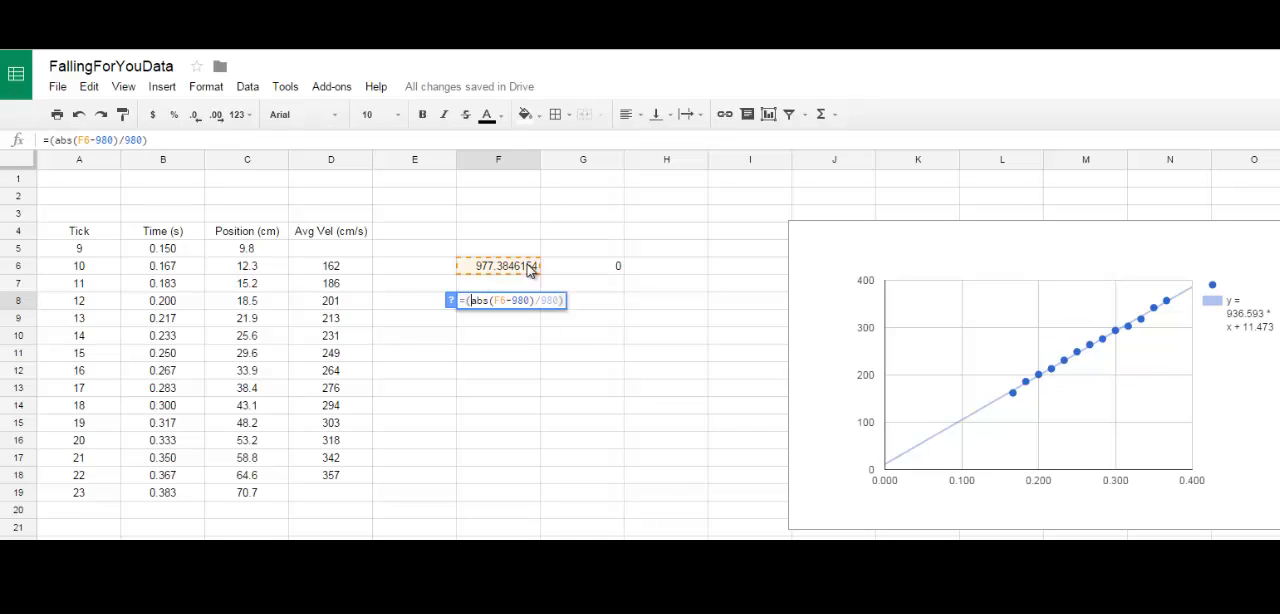
key("End")
type("*100")
key("Return")
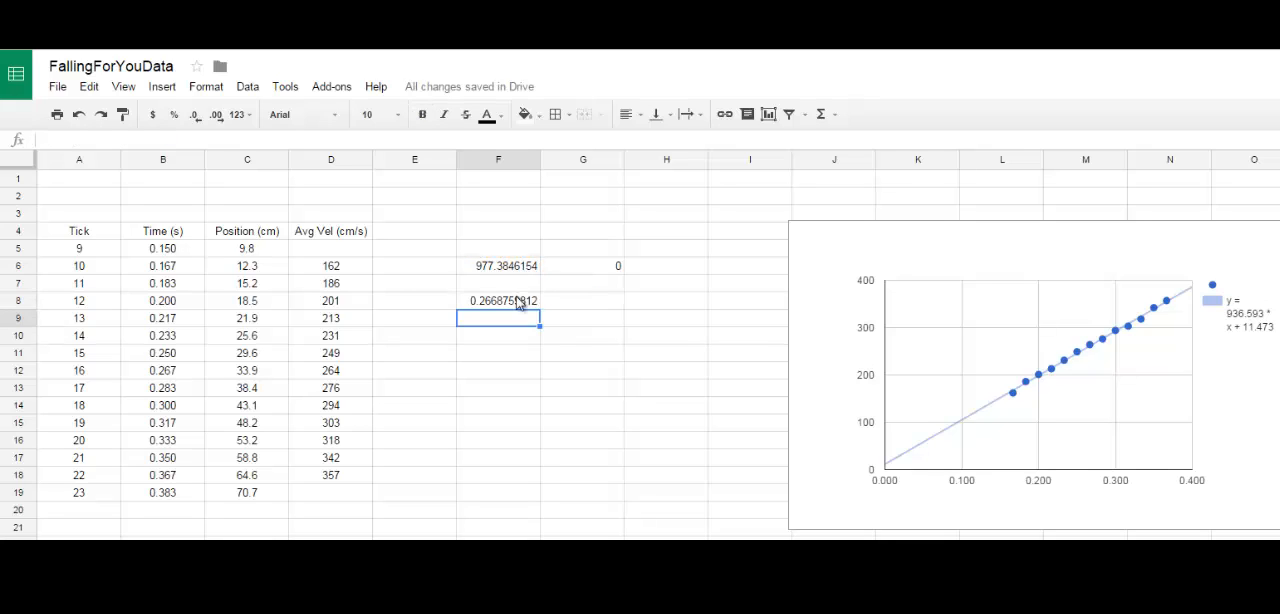
Step: Review the percent-error formula in F8 and the zero-intercept slope formula in F6 alongside the chart
left_click(514, 300)
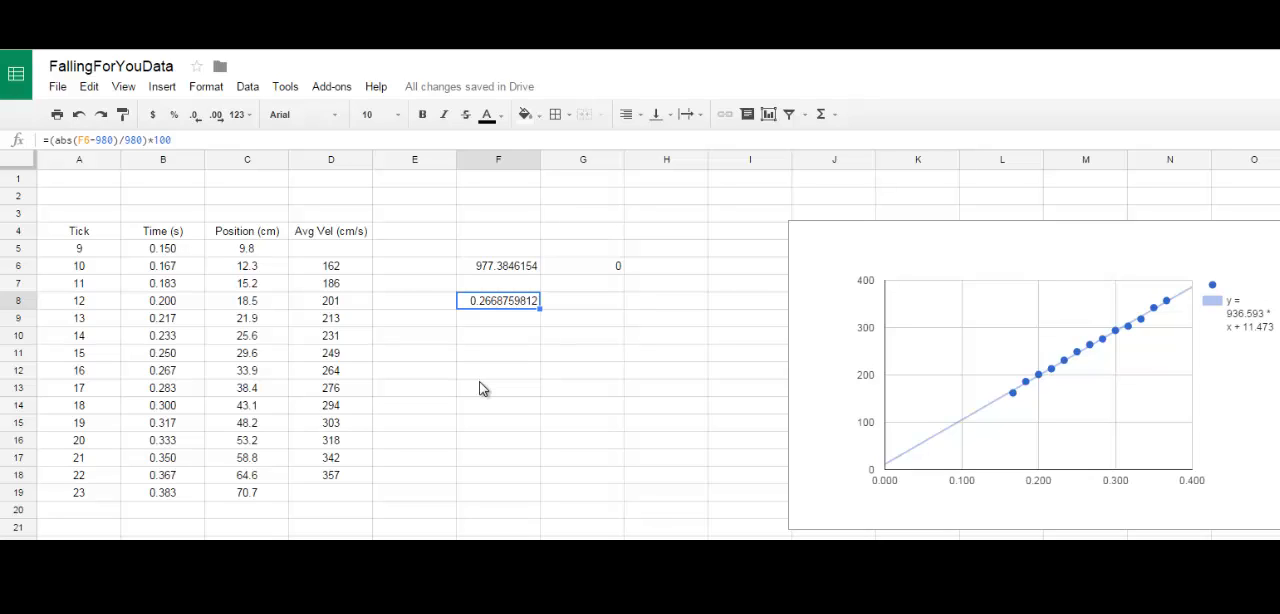
left_click(882, 286)
left_click(506, 458)
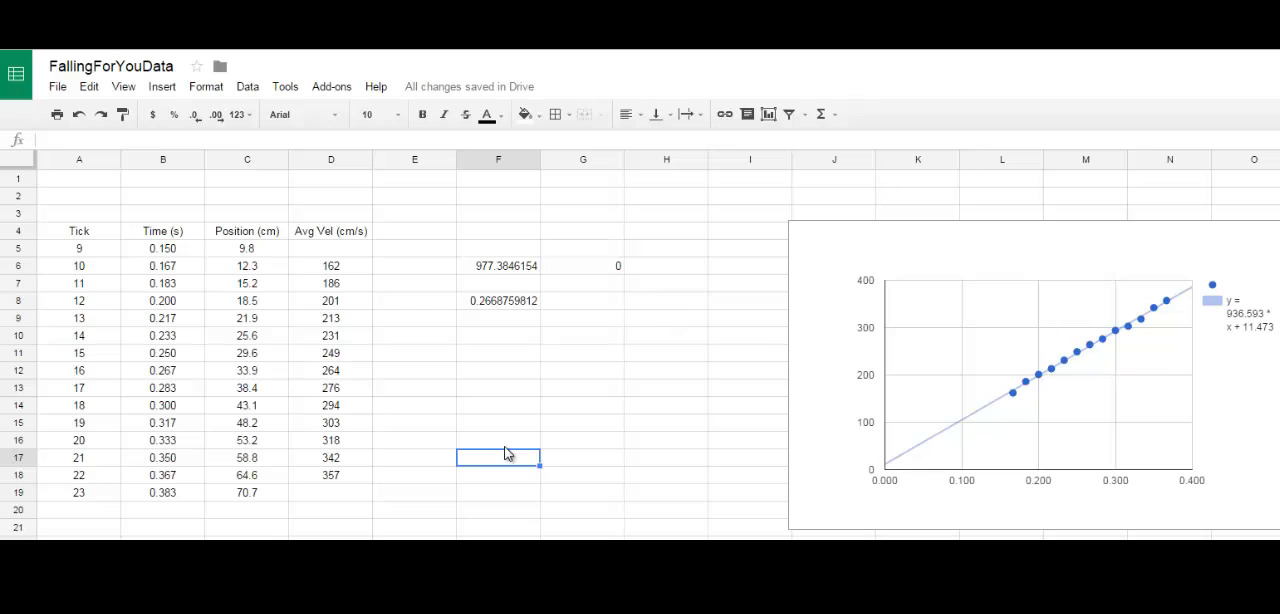
left_click(525, 265)
left_click(517, 300)
left_click(520, 268)
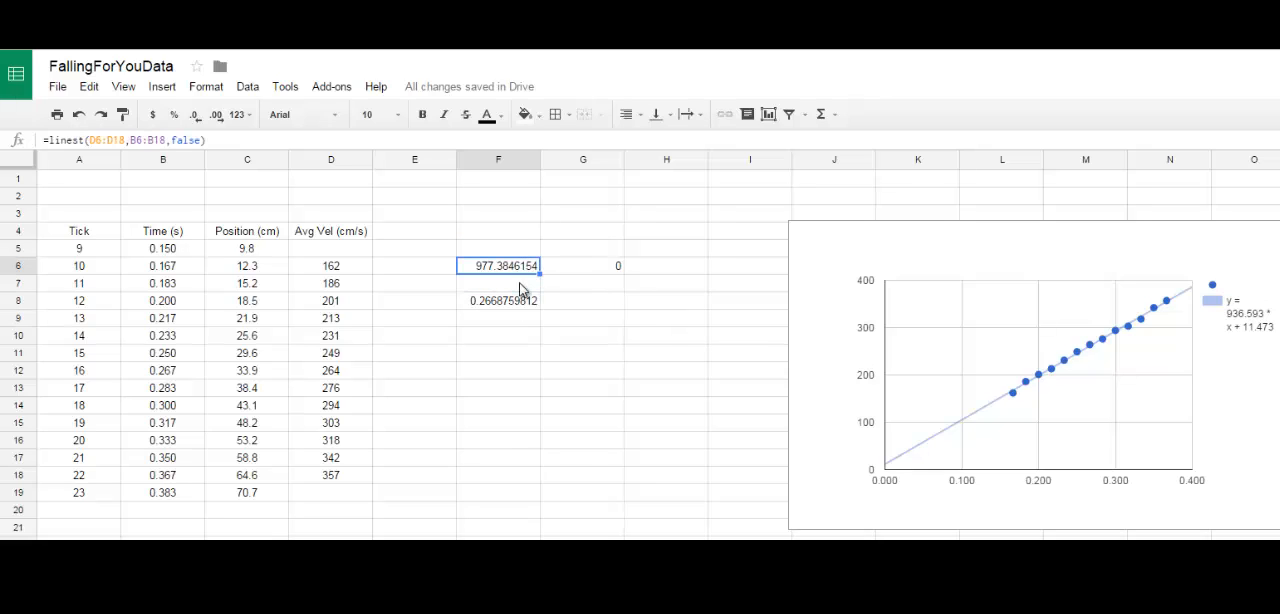